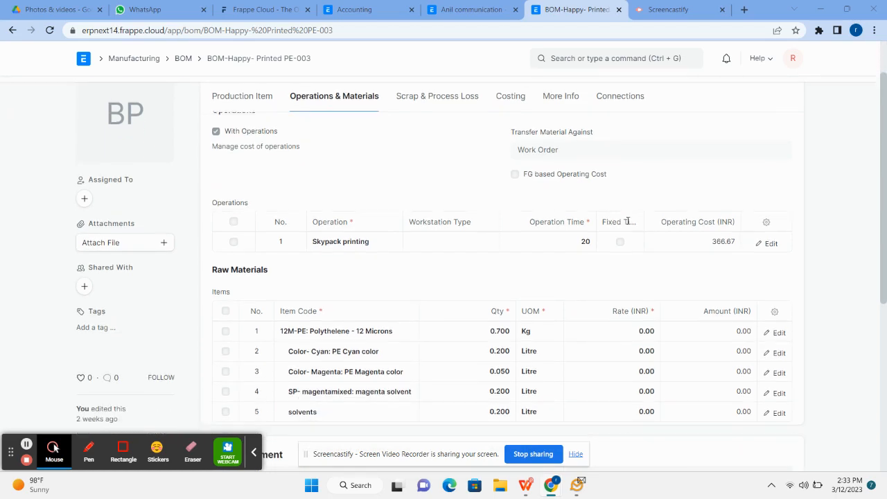
Review the operations and raw materials of the Happy- Printed PE bill of materials.
scroll(605, 217, up, 1)
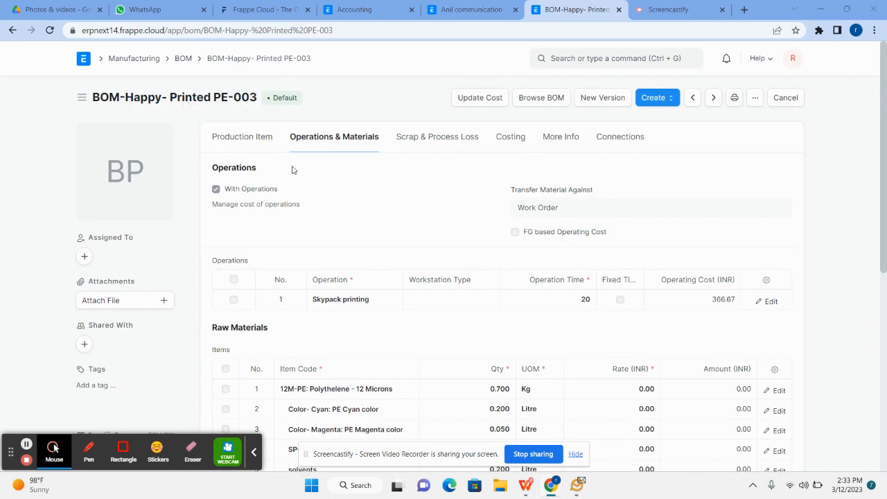
scroll(338, 217, down, 1)
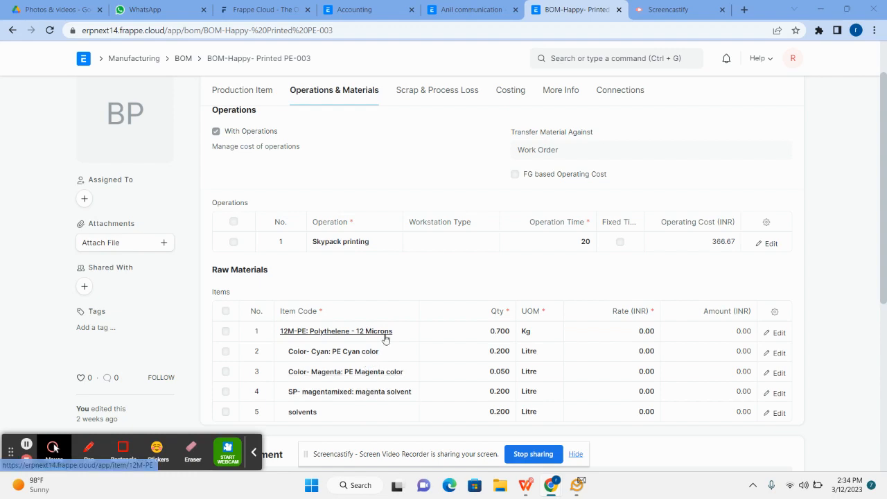
scroll(382, 337, up, 1)
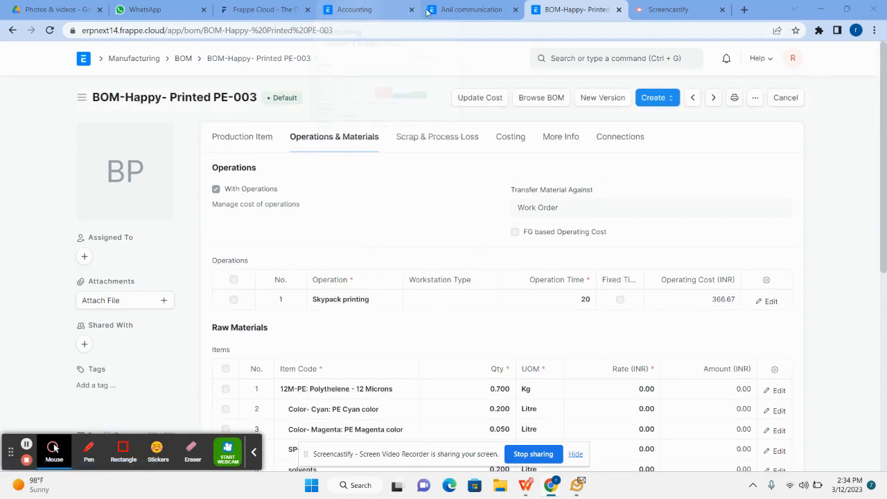
Leave the bill of materials and open the Selling workspace.
click(475, 11)
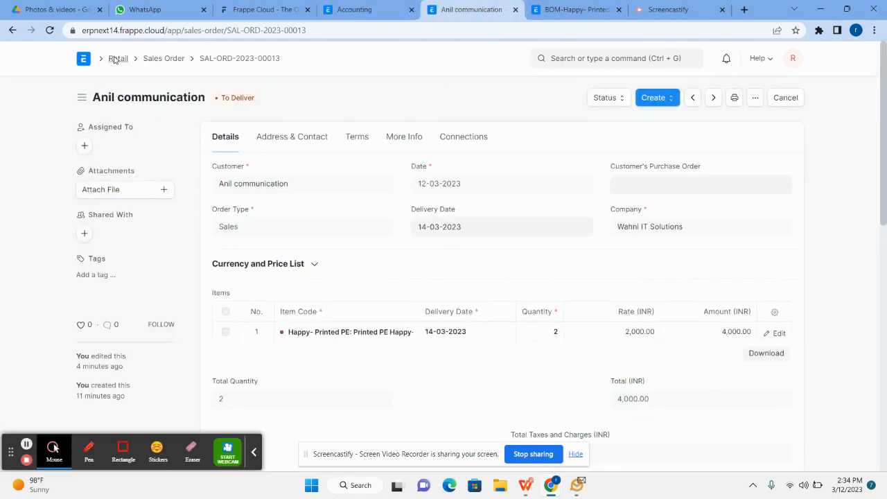
click(115, 58)
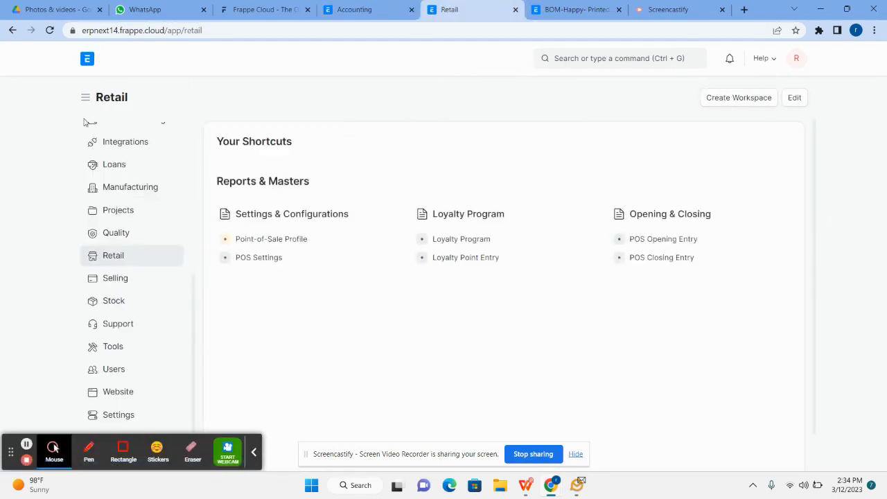
click(372, 12)
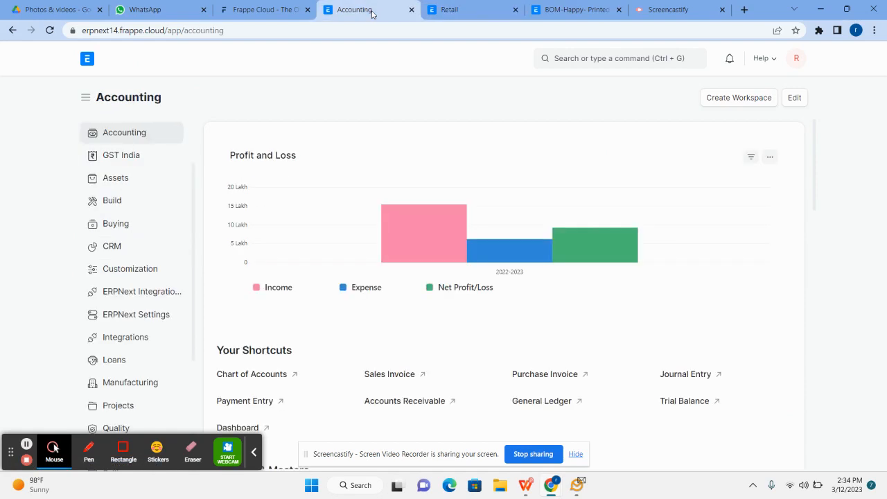
click(469, 11)
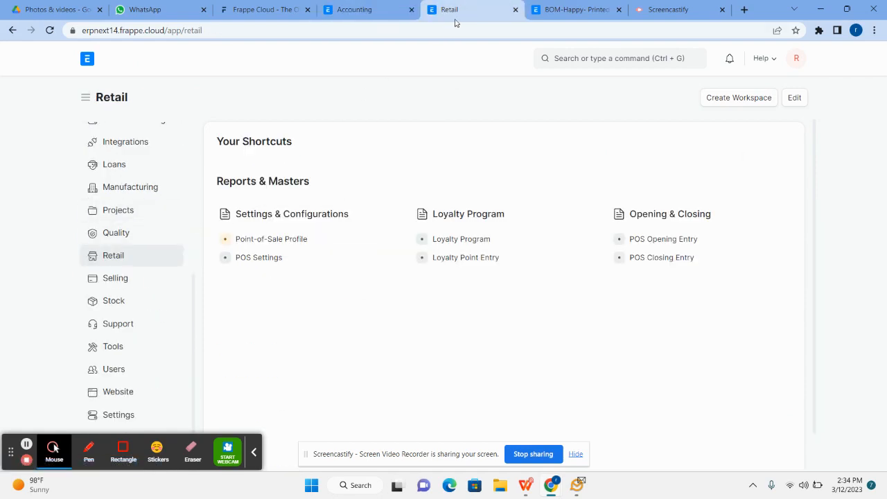
scroll(142, 215, up, 5)
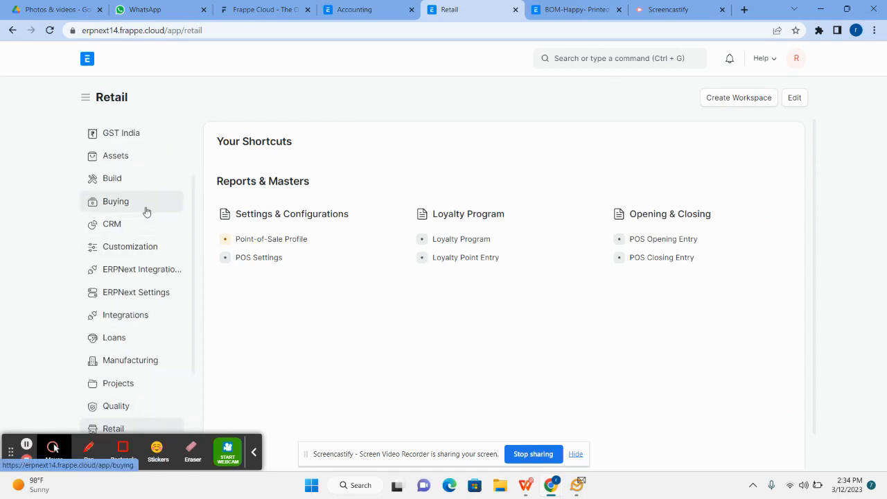
scroll(135, 267, down, 4)
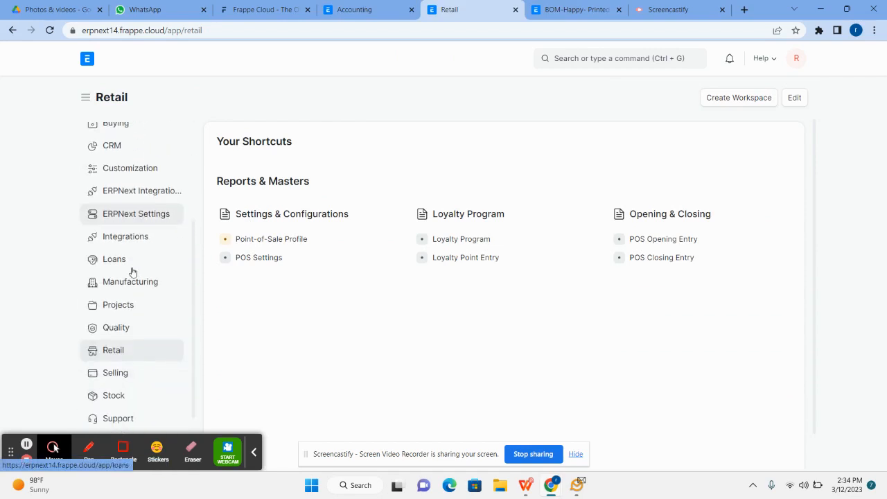
scroll(127, 292, down, 1)
click(124, 315)
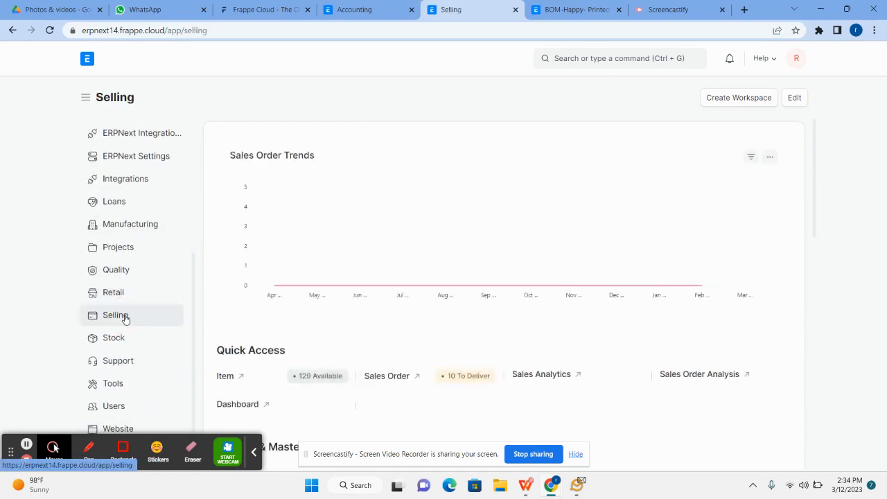
Open the Sales Order list and start a new sales order.
scroll(388, 291, down, 2)
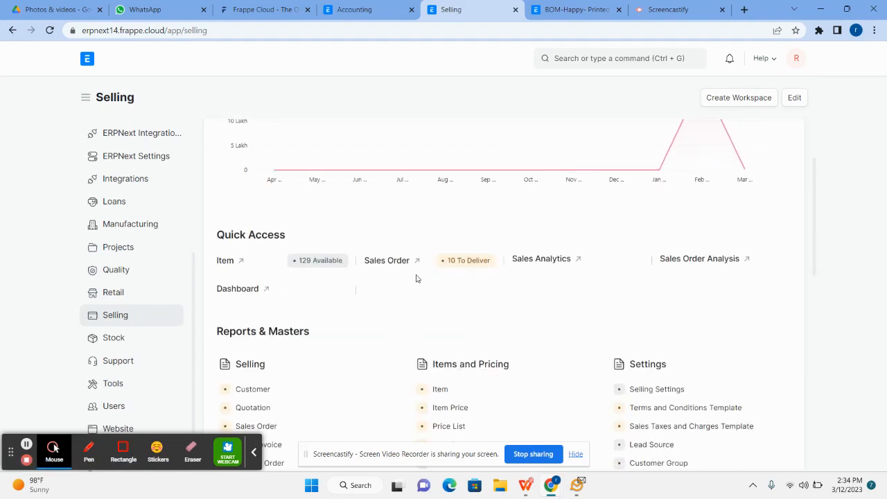
click(397, 260)
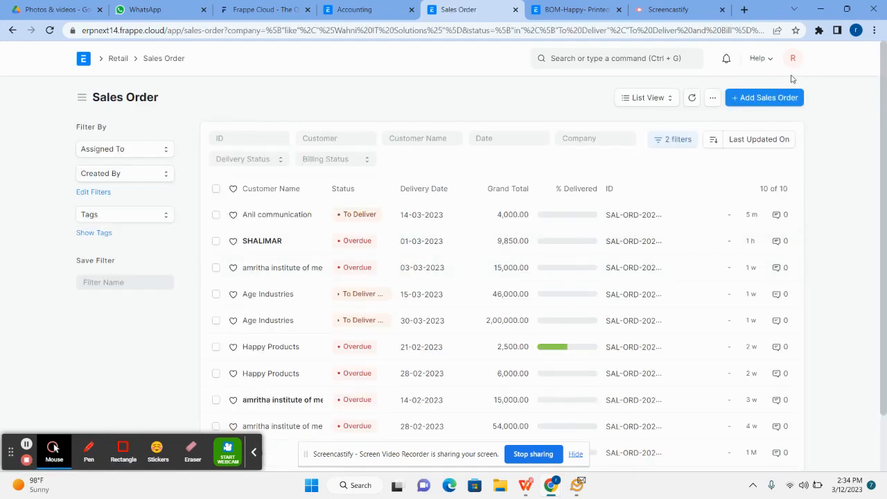
click(774, 99)
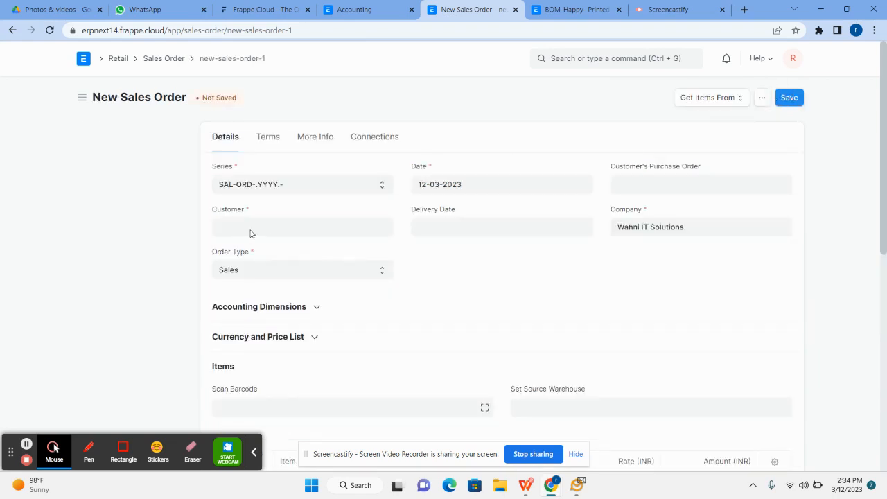
Set the sales order's customer to DE WESTERN FOOD PRODUCTS LLP and its delivery date to 16-03-2023.
click(251, 226)
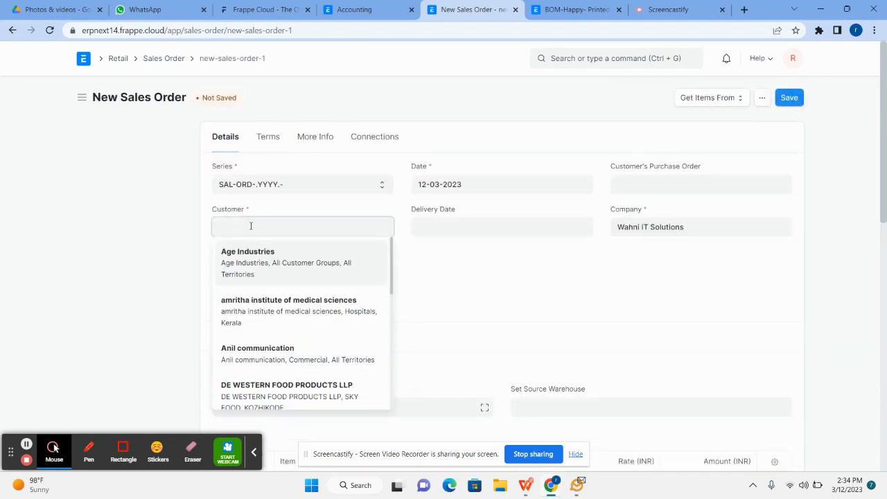
scroll(278, 315, down, 2)
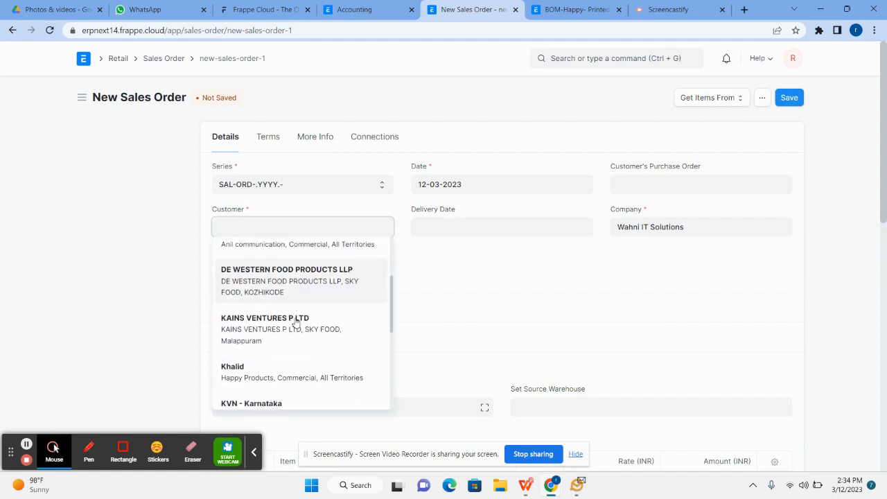
click(322, 293)
scroll(402, 233, down, 1)
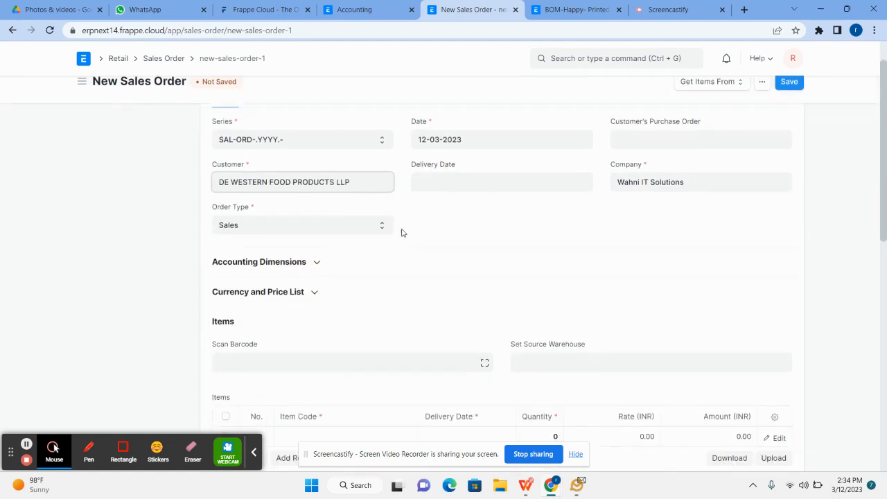
click(460, 170)
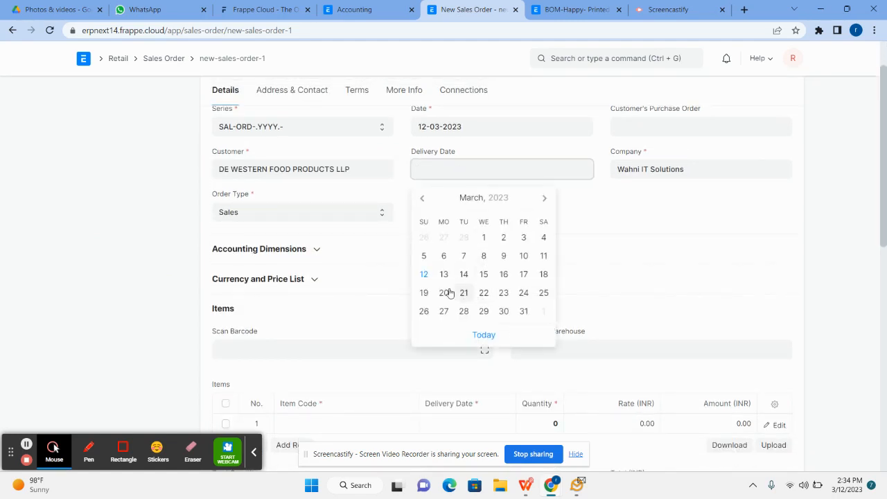
click(504, 274)
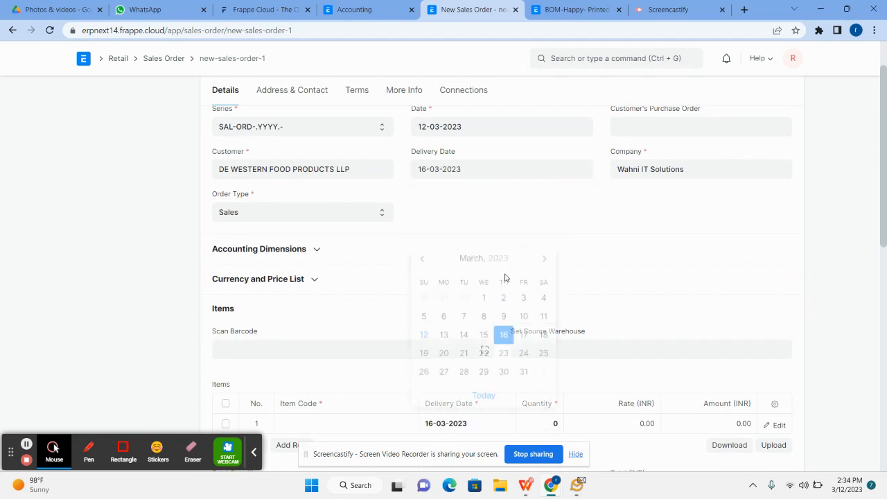
Choose Happy- Printed PE as the item code in the first row of the order's items.
scroll(419, 316, down, 2)
click(302, 310)
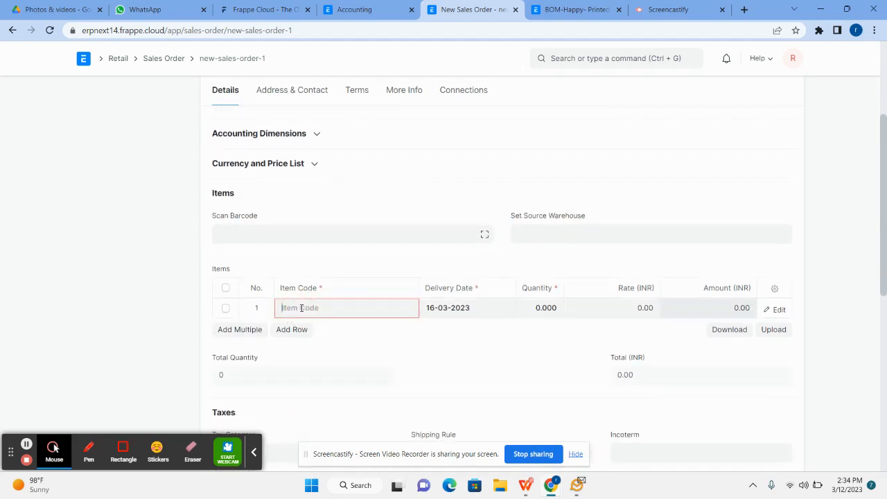
text(happy)
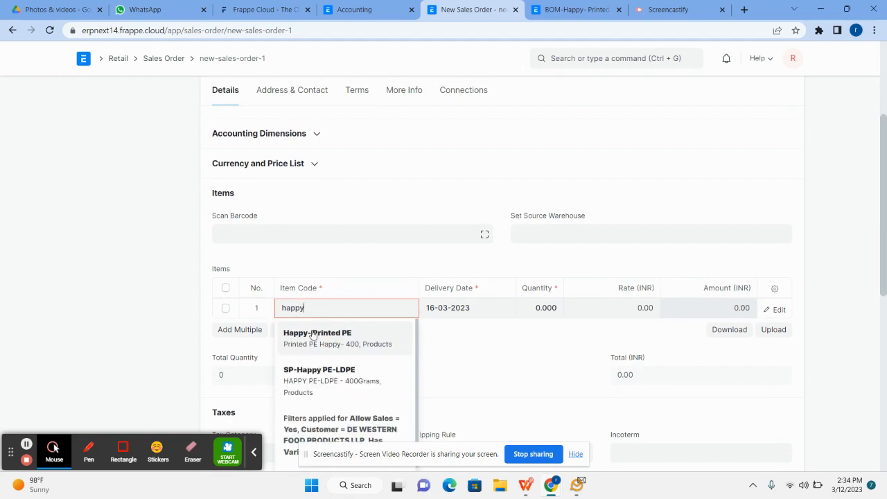
click(314, 336)
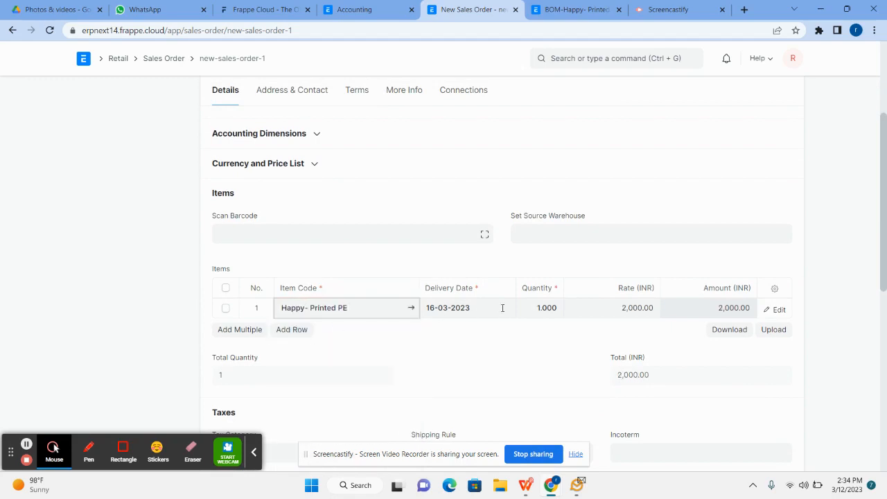
Set the quantity of the Happy- Printed PE item to 1.5.
click(540, 310)
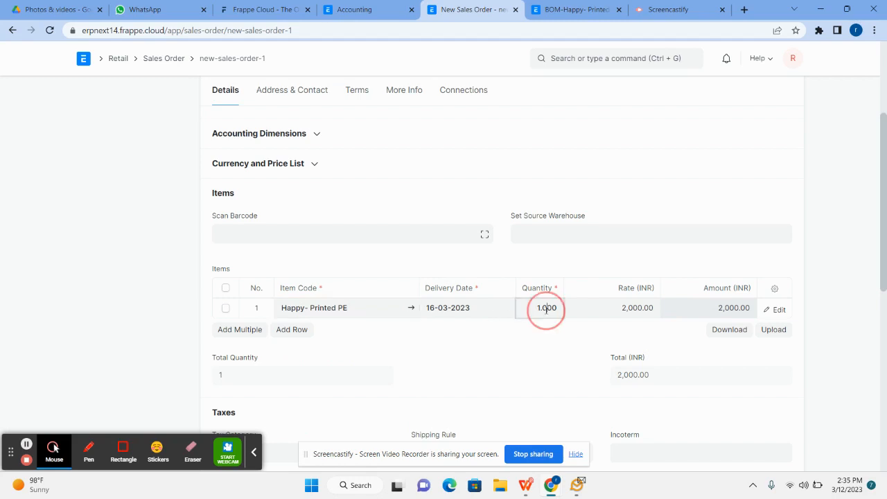
text(1.5)
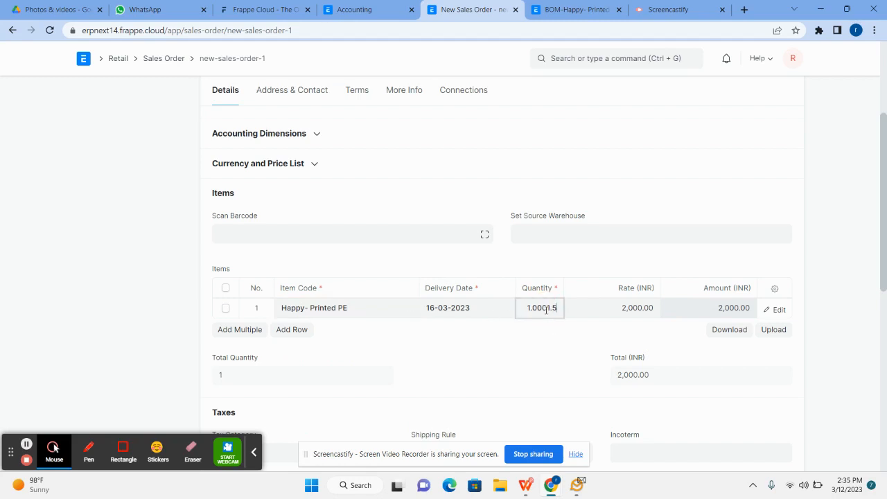
key(BackSpace)
key(BackSpace)
key(BackSpace)
key(BackSpace)
key(BackSpace)
key(BackSpace)
key(BackSpace)
key(BackSpace)
text(1)
click(862, 300)
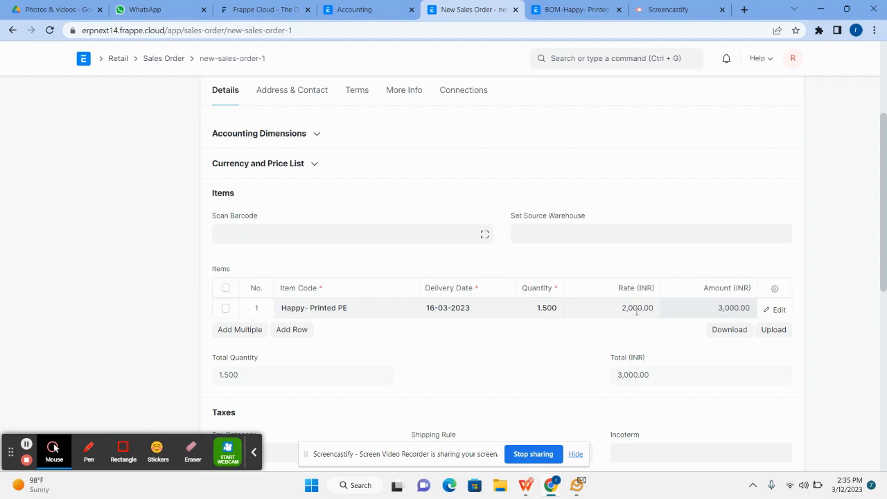
Check over the sales order, then save and permanently submit it.
scroll(621, 327, down, 2)
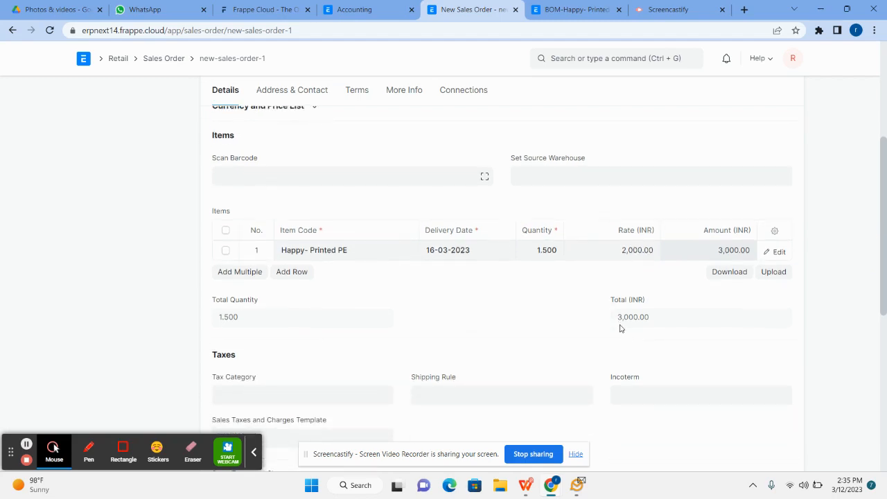
scroll(621, 328, up, 3)
scroll(622, 326, down, 5)
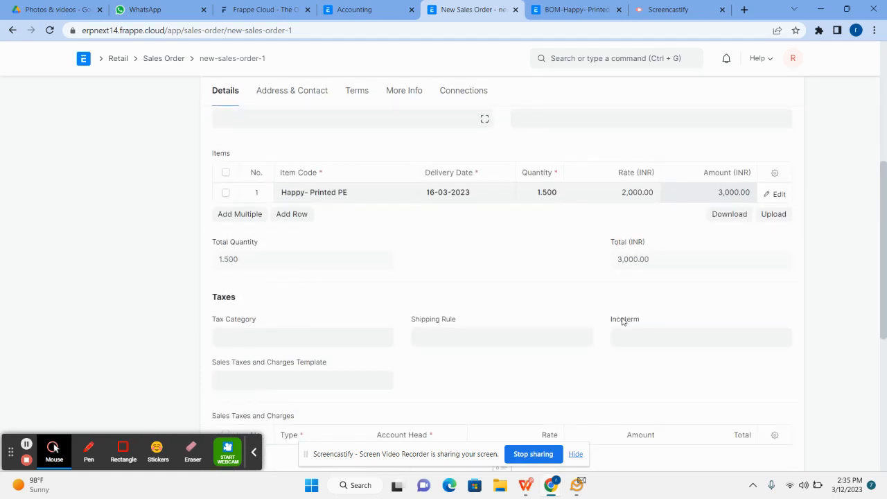
scroll(623, 321, down, 2)
scroll(624, 319, up, 5)
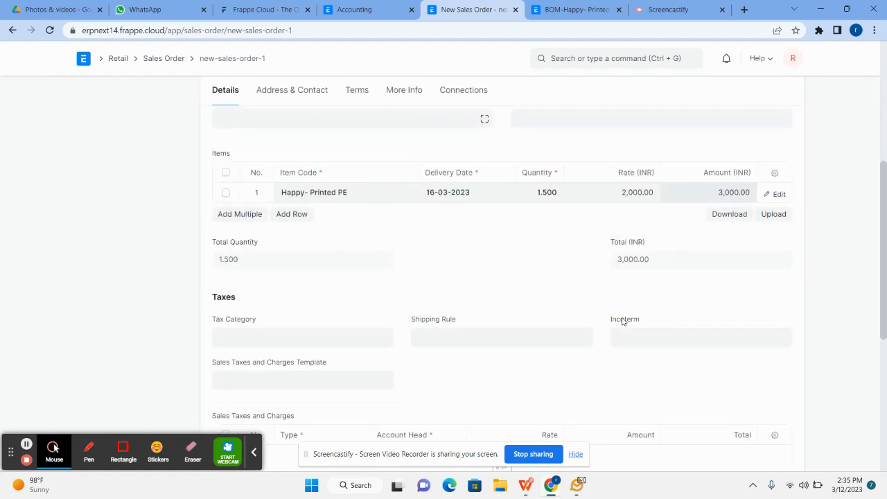
scroll(777, 147, up, 1)
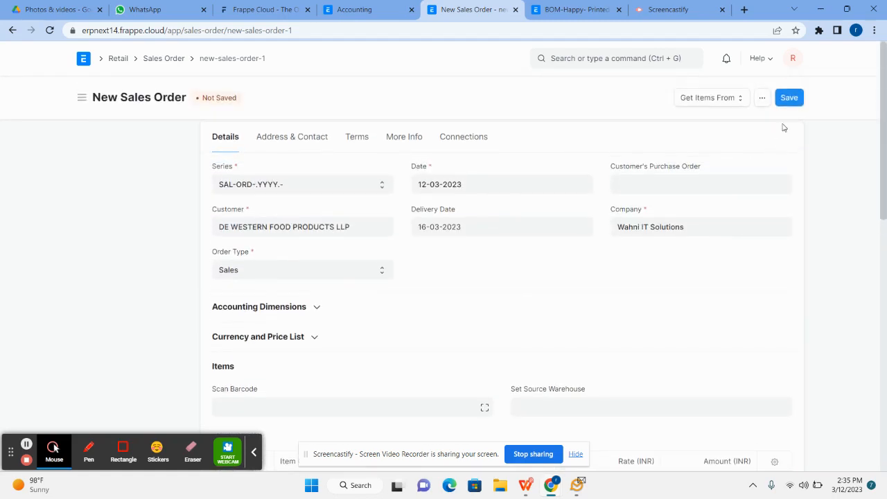
click(790, 97)
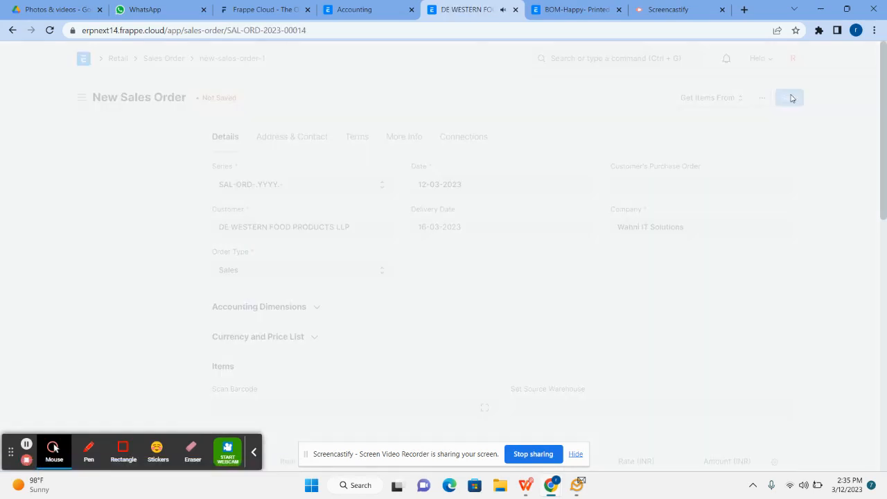
click(791, 98)
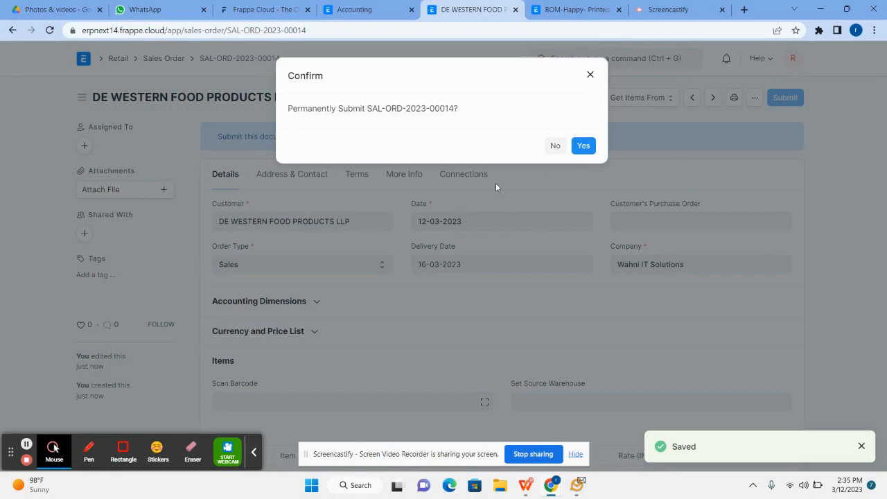
click(583, 146)
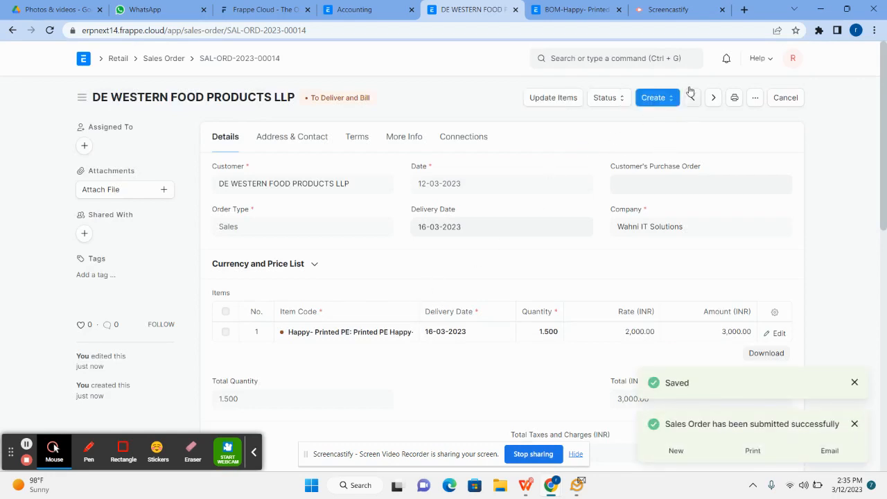
Create a work order for the Happy- Printed PE item from the newest DE WESTERN FOOD PRODUCTS LLP sales order.
click(168, 59)
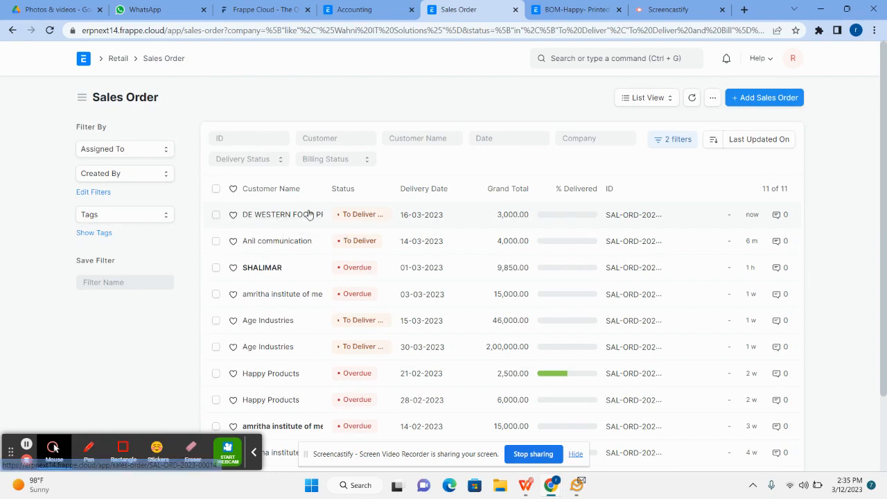
click(305, 215)
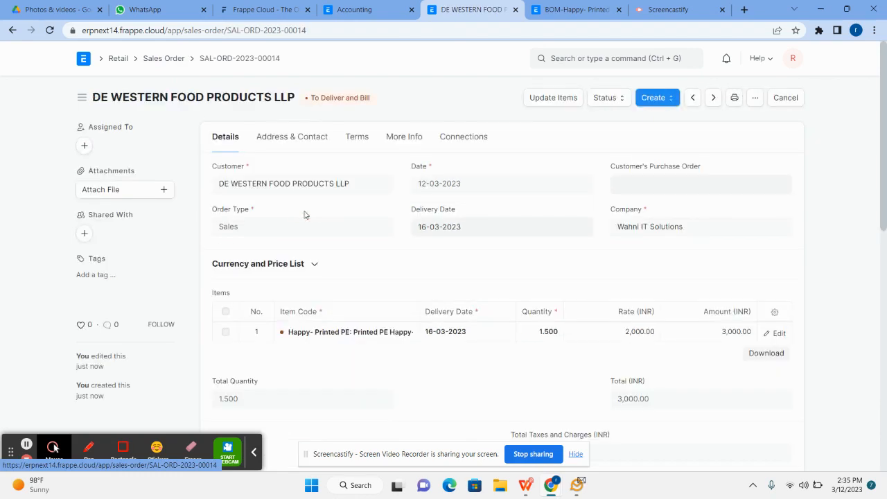
click(666, 101)
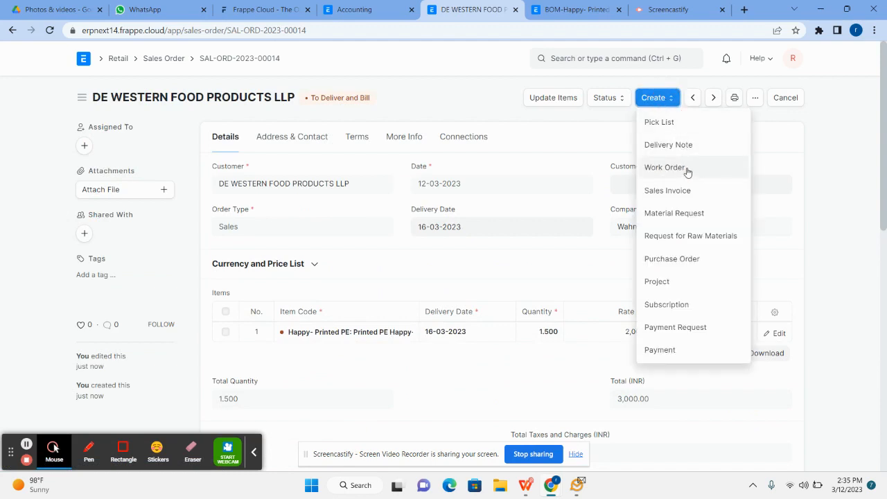
click(686, 171)
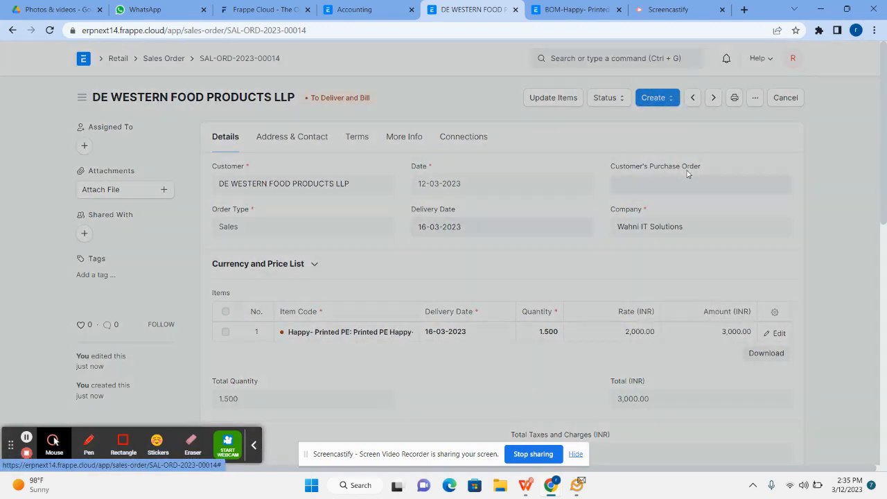
click(297, 143)
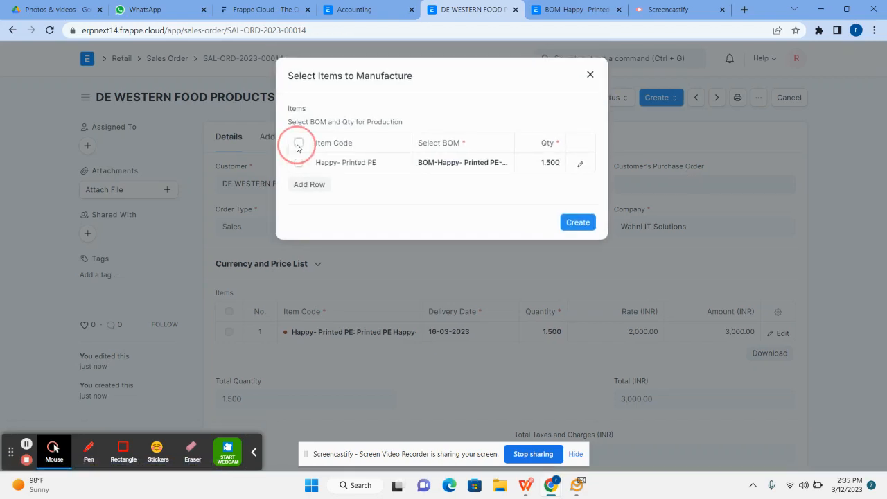
click(578, 222)
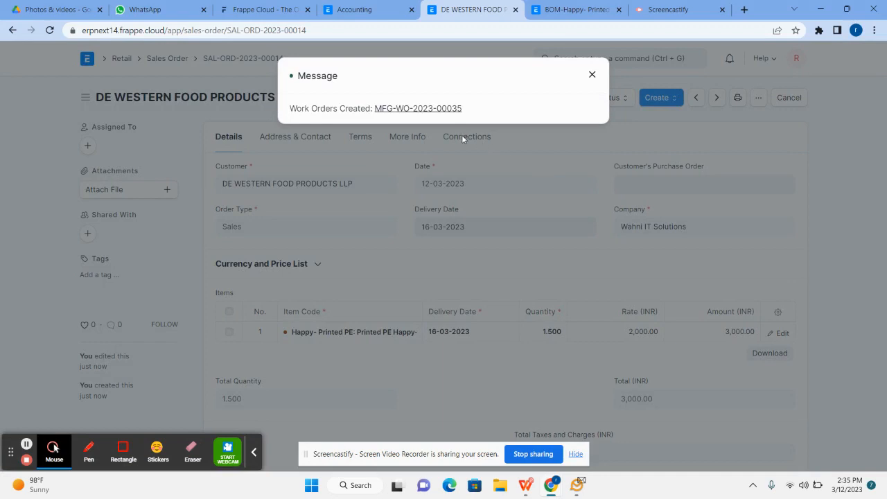
click(862, 347)
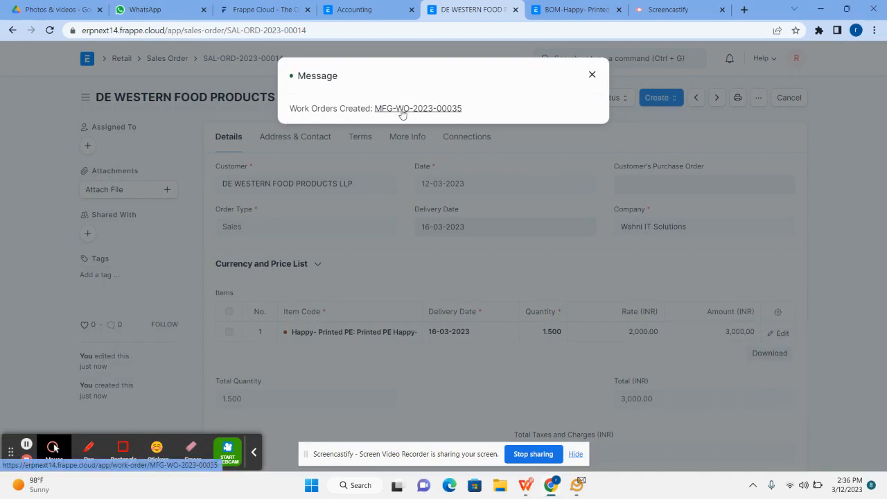
Open the newest draft Happy- Printed PE work order from the Manufacturing module's work order list.
click(564, 11)
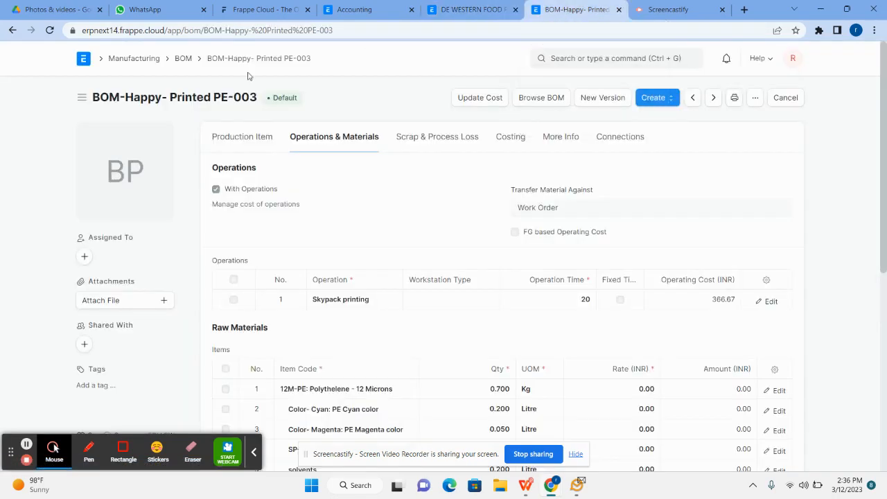
click(139, 59)
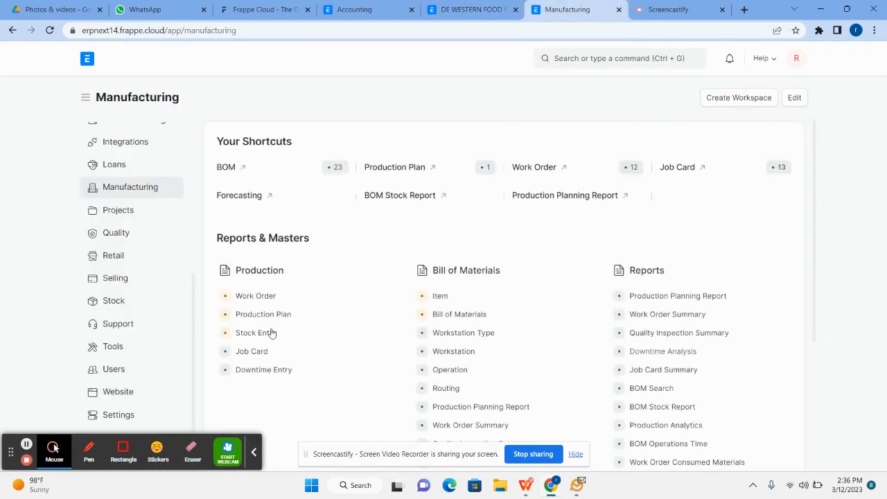
click(265, 296)
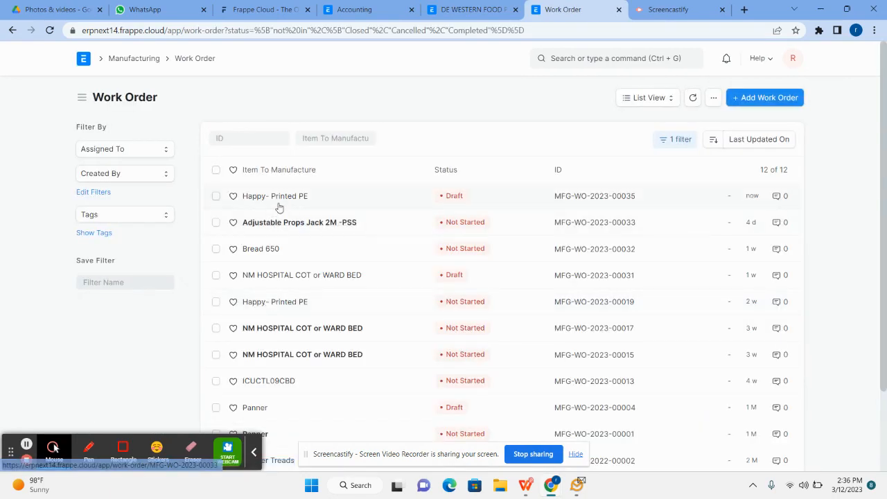
click(290, 200)
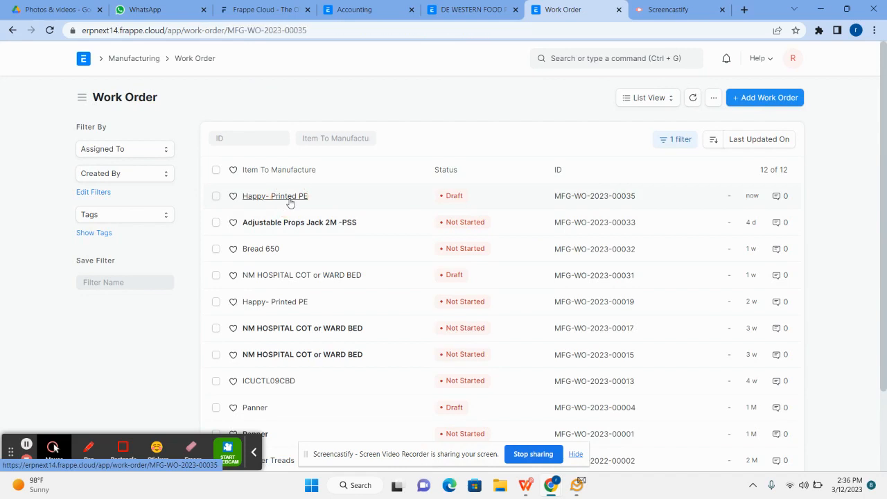
Look over the work order's production item details and try to submit it permanently.
scroll(423, 228, down, 2)
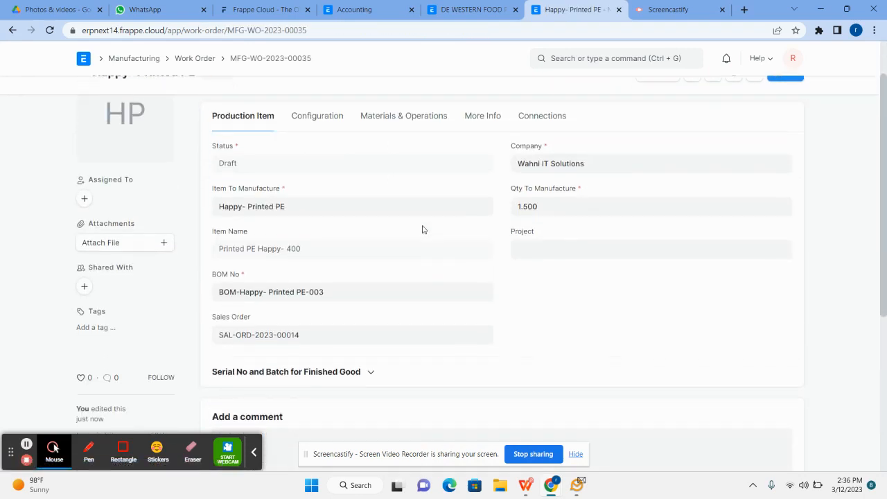
scroll(325, 237, down, 1)
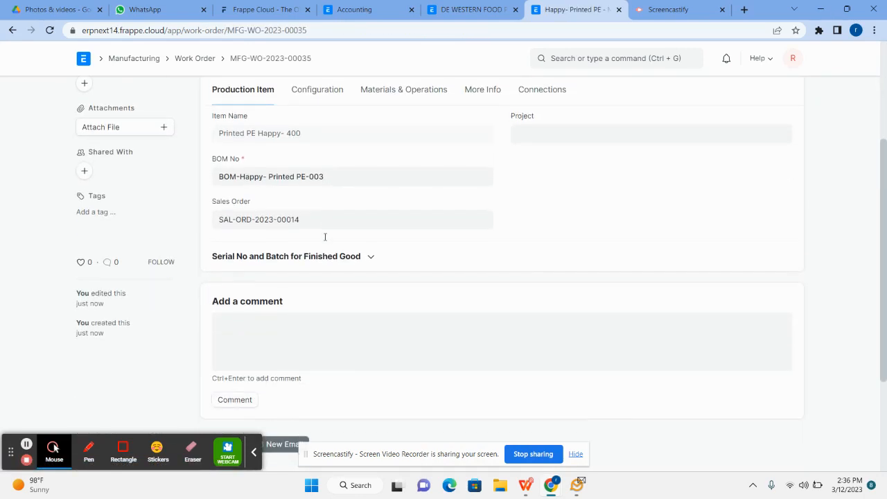
scroll(326, 237, up, 3)
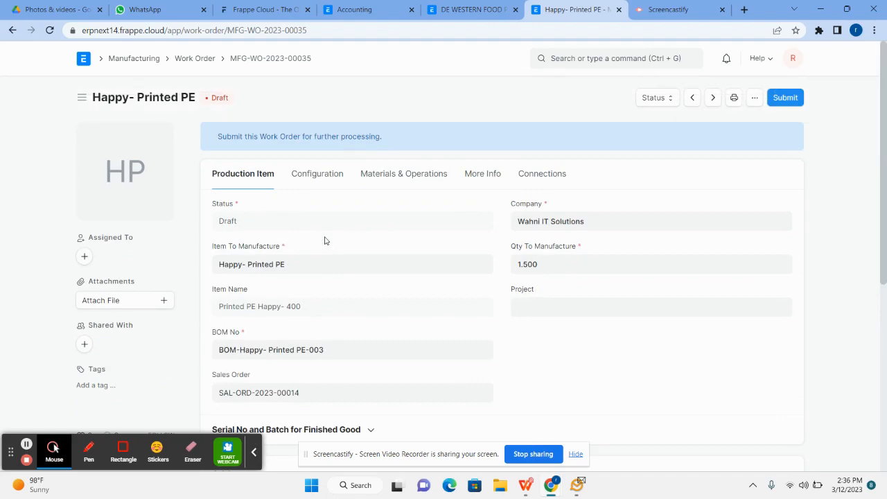
scroll(329, 237, down, 3)
scroll(865, 102, up, 3)
click(795, 101)
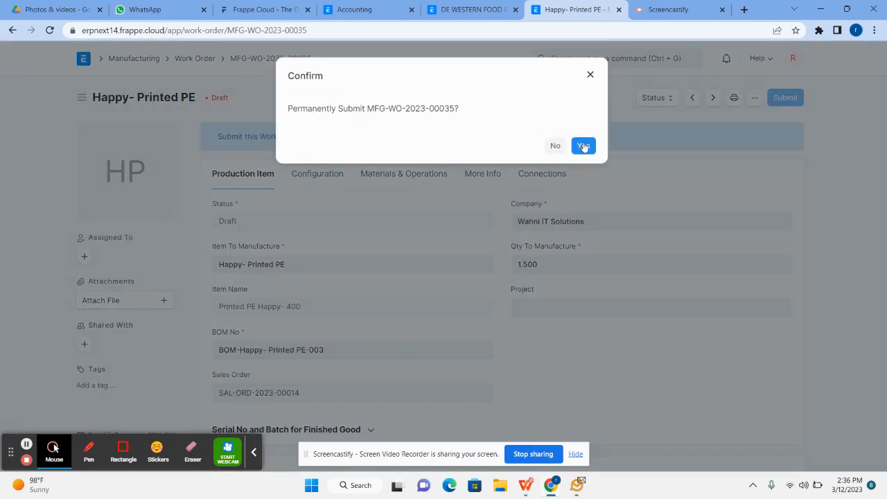
click(584, 146)
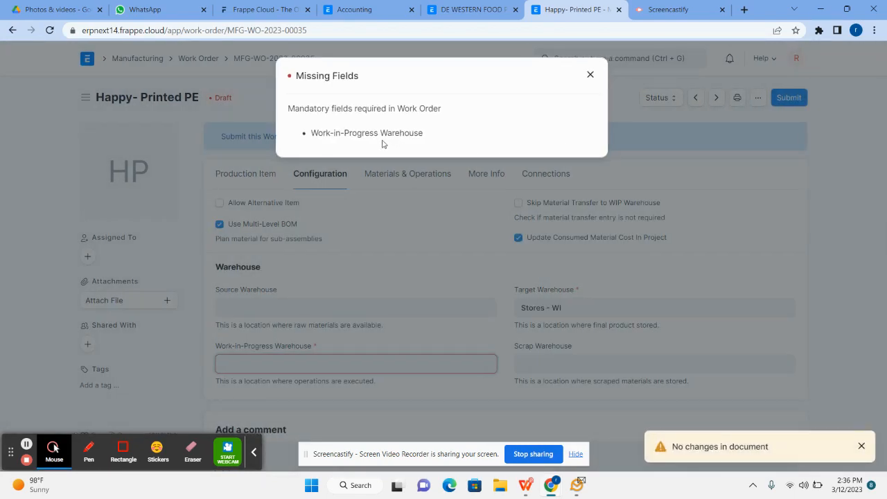
Set the work order's Work-in-Progress Warehouse to Work In Progress - WI and save it.
click(315, 366)
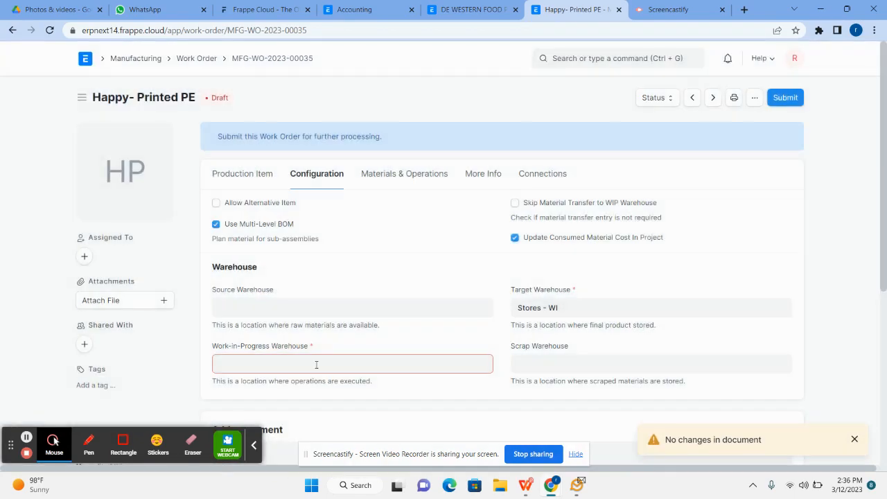
click(316, 365)
text(w)
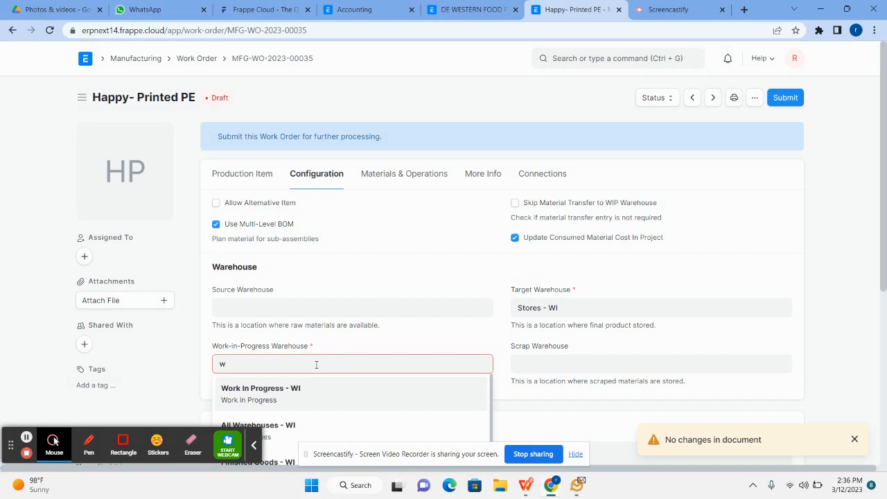
click(317, 396)
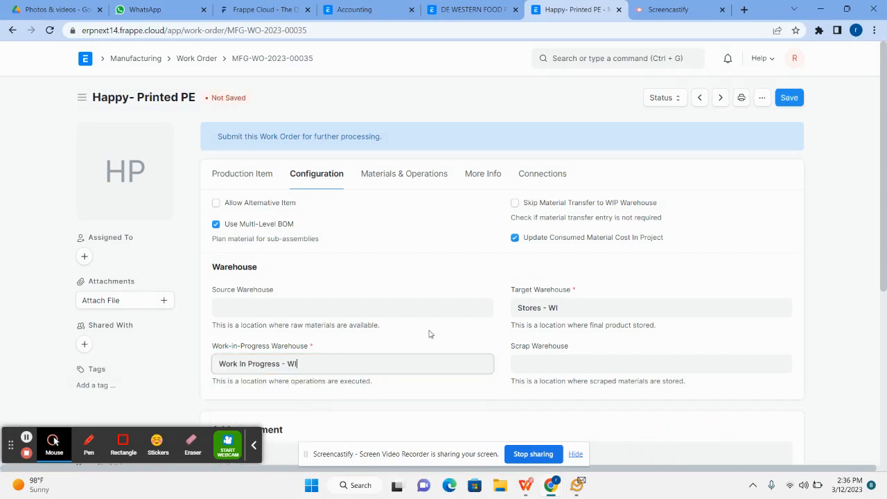
click(788, 97)
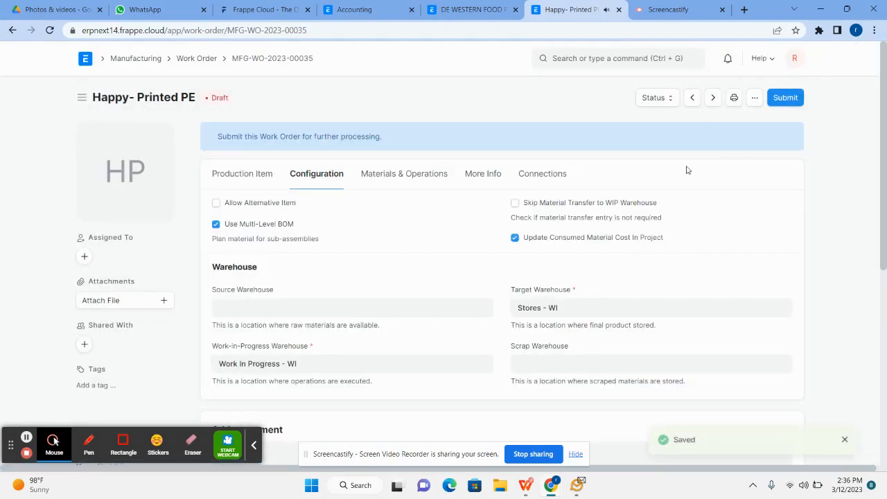
Check the required materials of the Happy- Printed PE work order, then permanently submit it.
scroll(497, 228, down, 3)
click(316, 124)
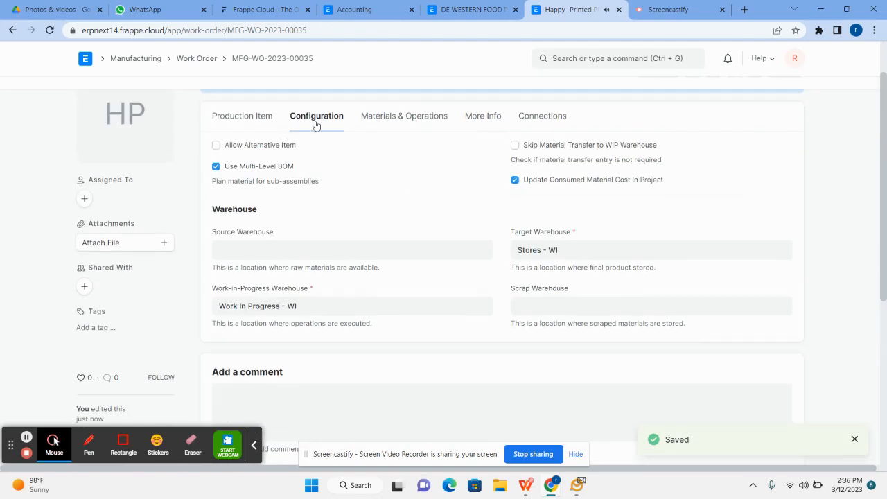
click(411, 143)
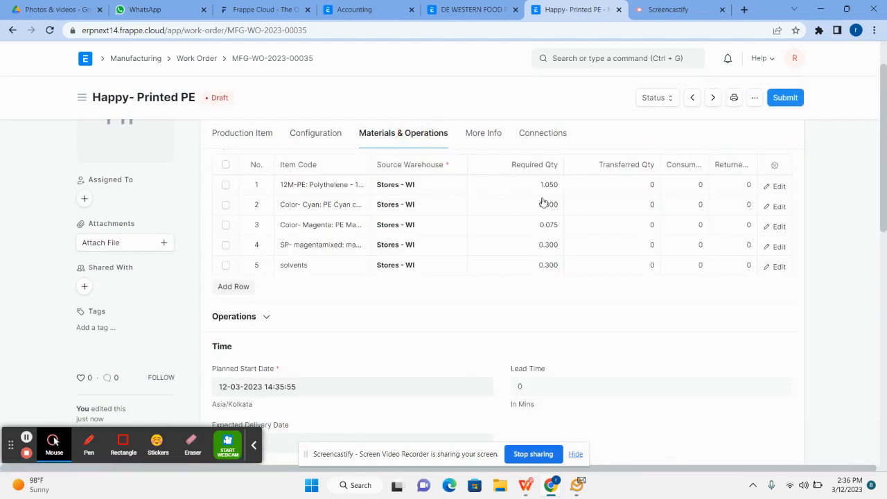
scroll(368, 192, up, 2)
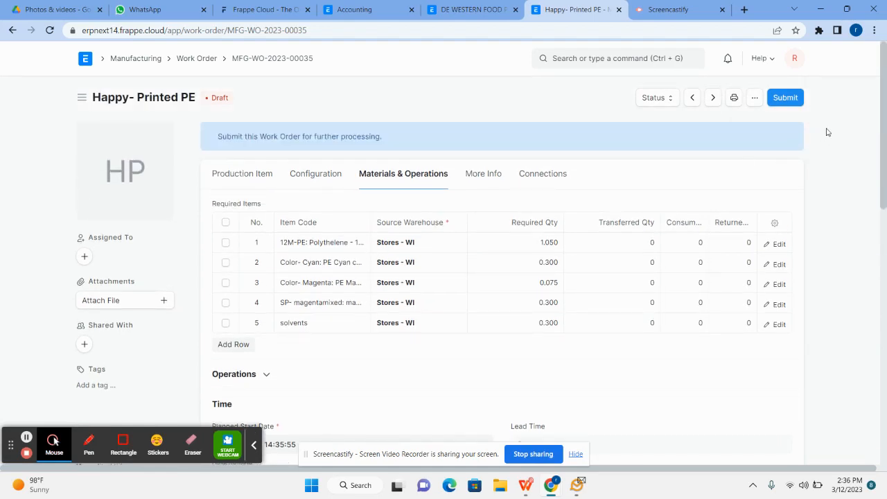
click(789, 99)
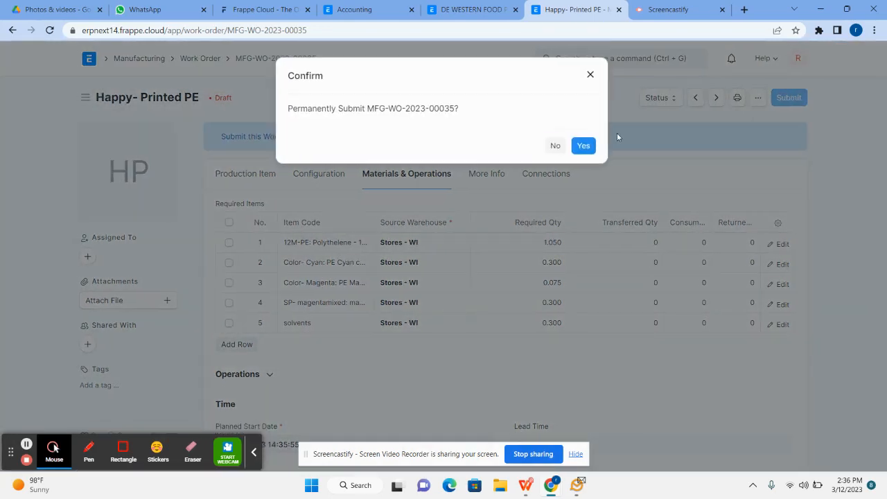
click(589, 145)
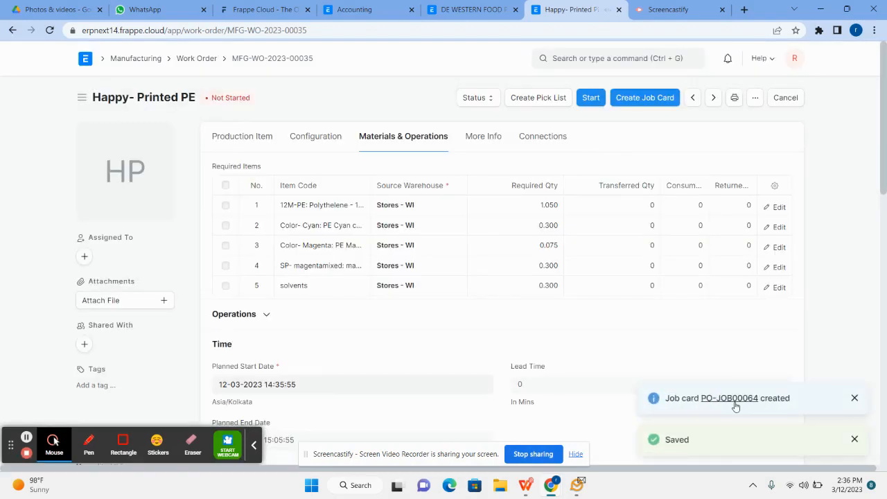
Start the work order and create its material transfer for manufacture entry for a quantity of 1.5.
click(591, 103)
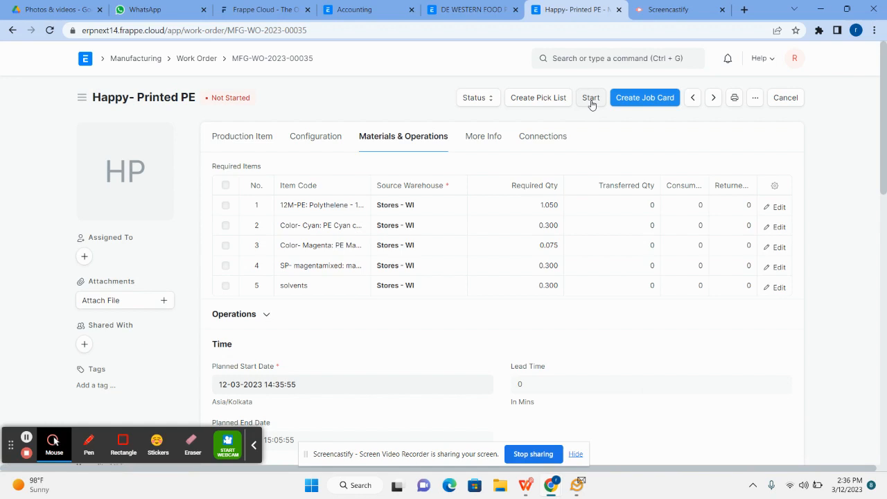
click(591, 103)
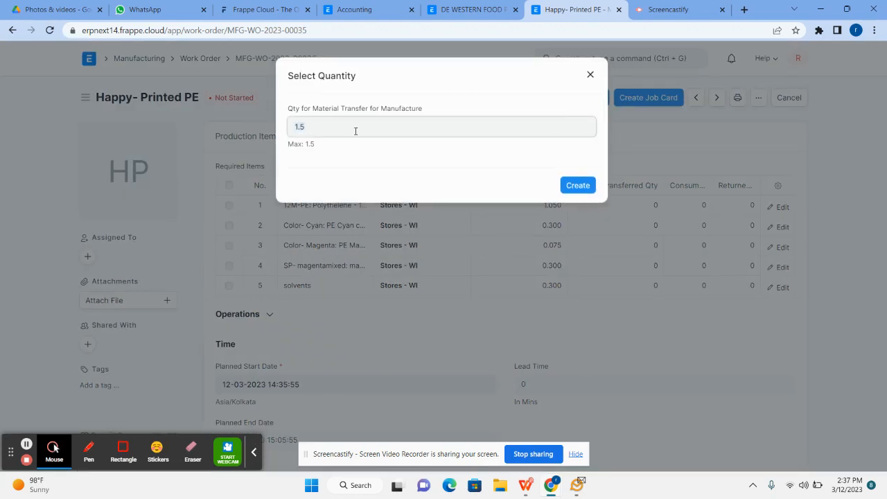
click(580, 187)
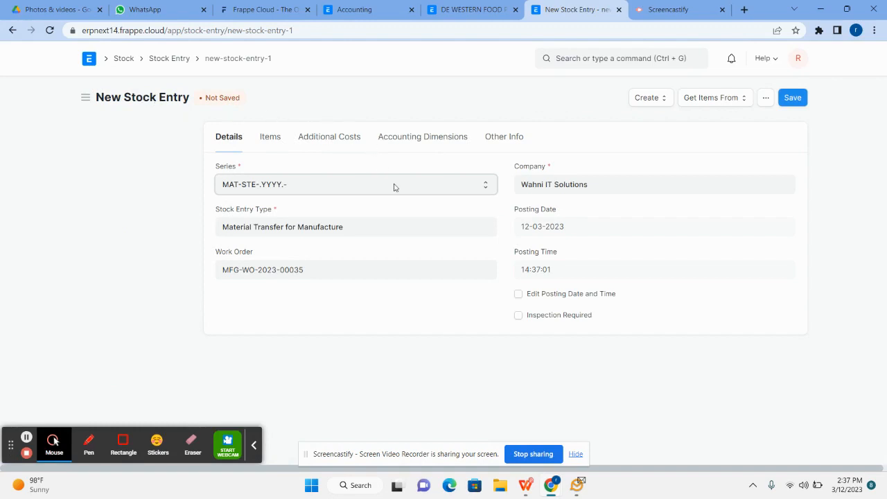
Check the new stock entry's BOM information and item rows, then save it.
click(278, 140)
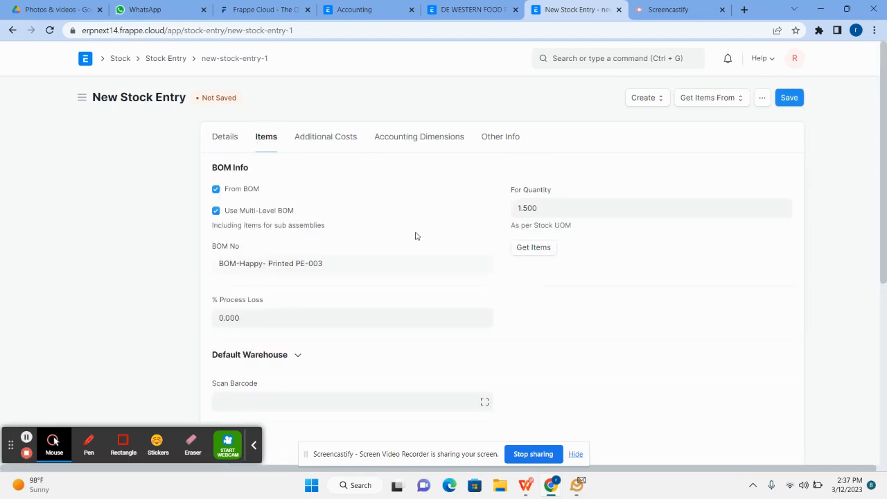
scroll(416, 237, down, 4)
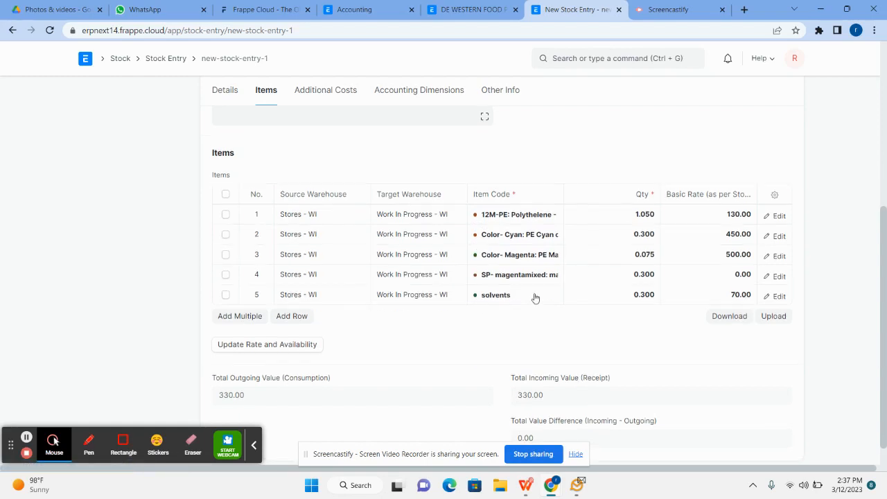
scroll(534, 297, up, 3)
scroll(538, 295, up, 1)
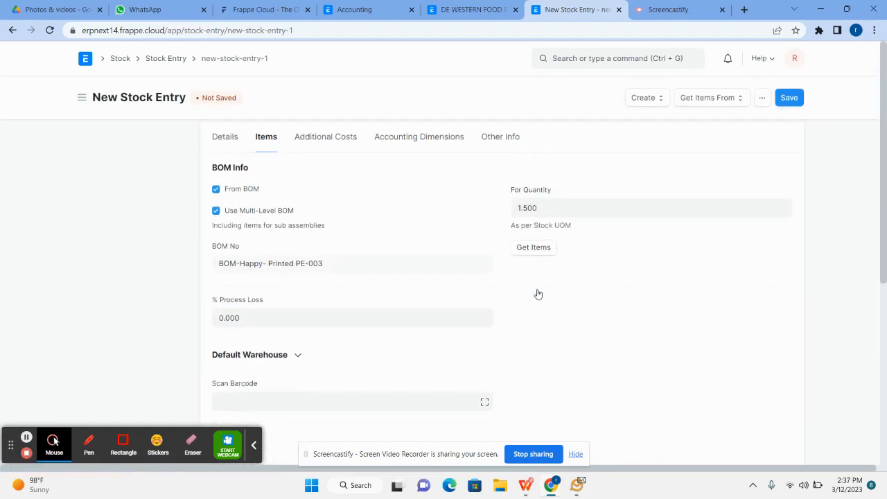
click(797, 100)
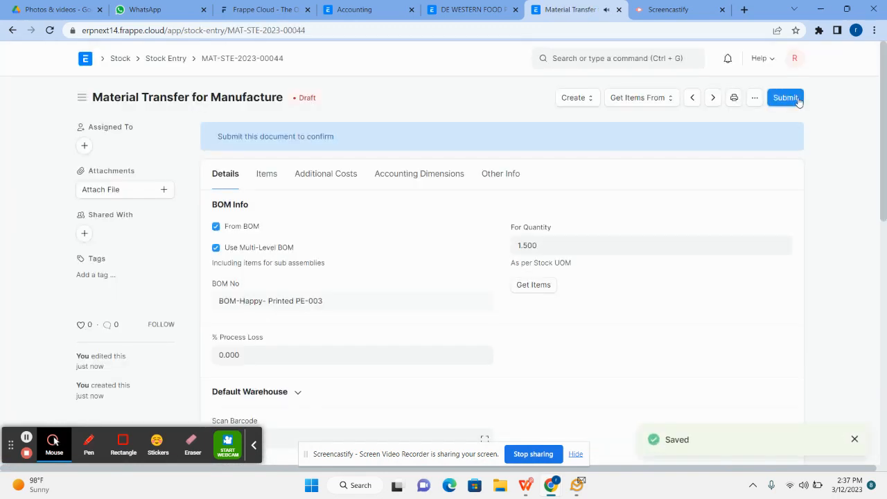
Try to permanently submit the Material Transfer for Manufacture stock entry.
click(799, 99)
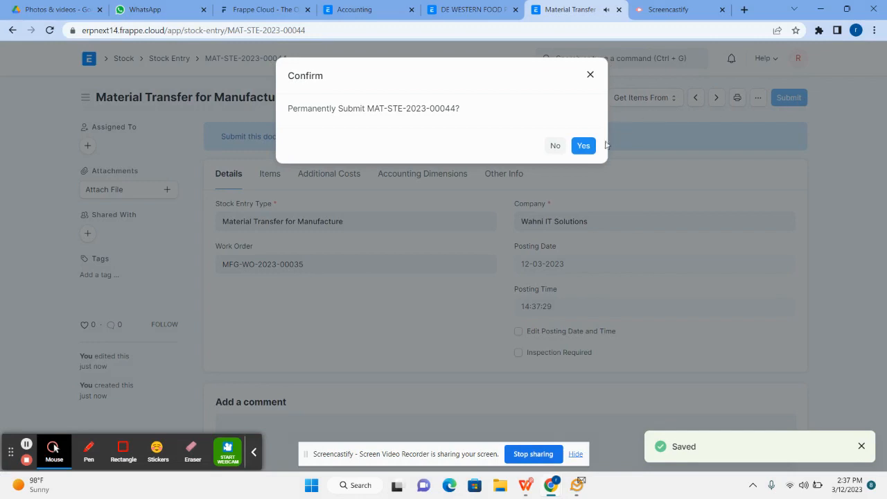
click(592, 146)
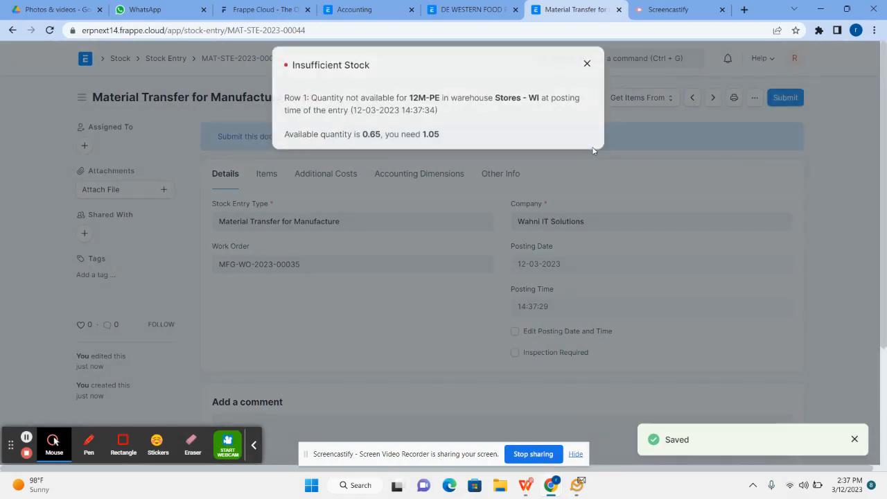
click(592, 76)
Create a material request from the draft stock entry and check its item rows.
click(584, 100)
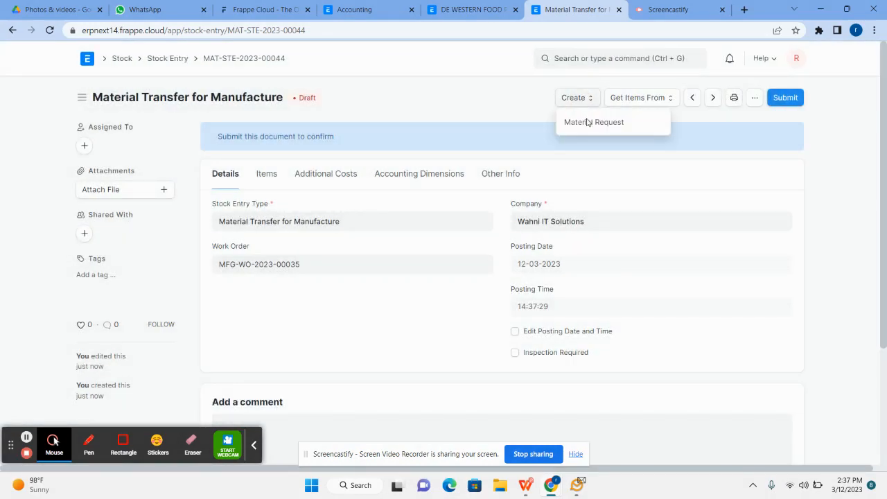
click(587, 122)
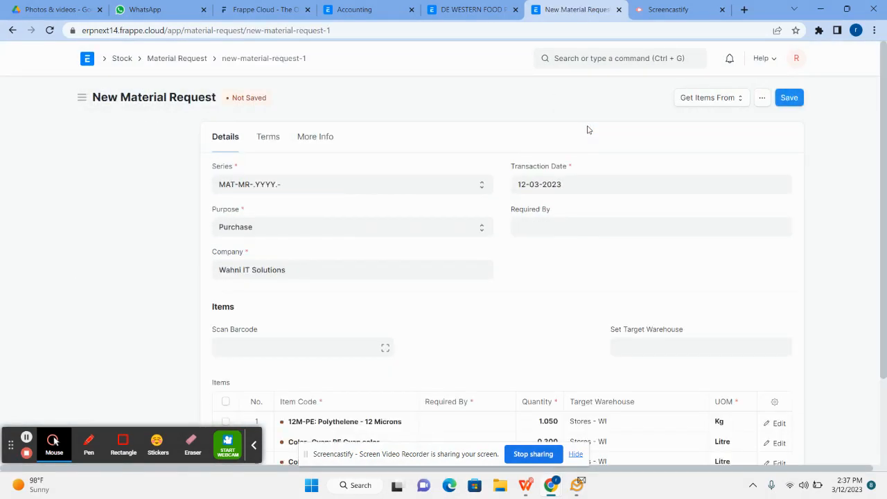
scroll(603, 255, down, 3)
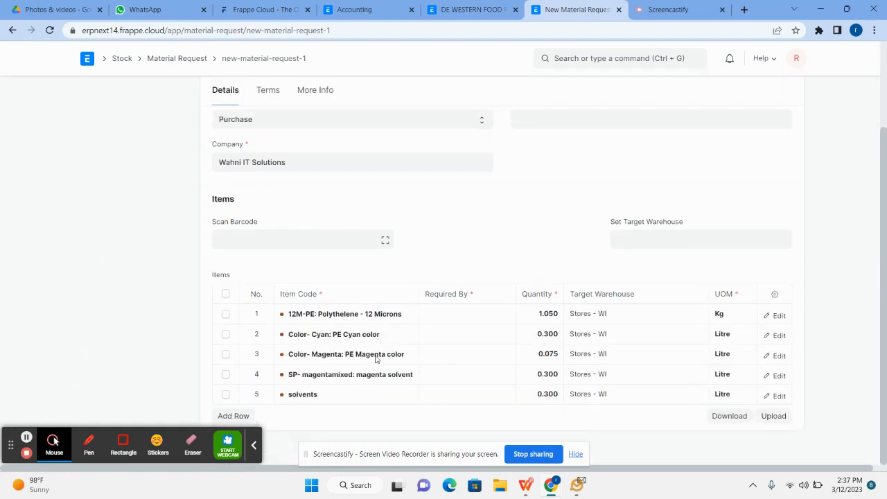
scroll(595, 317, up, 3)
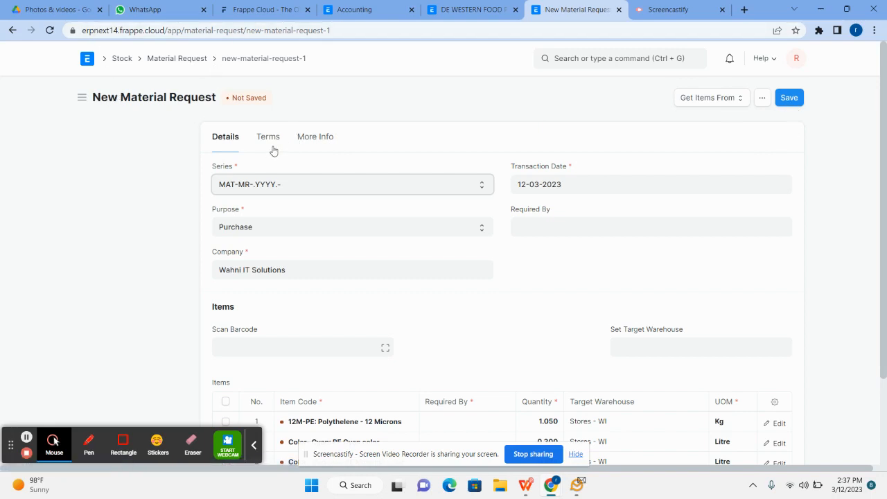
Set the Required By date of the 12M-PE row to 13-03-2023 and save the material request.
click(793, 106)
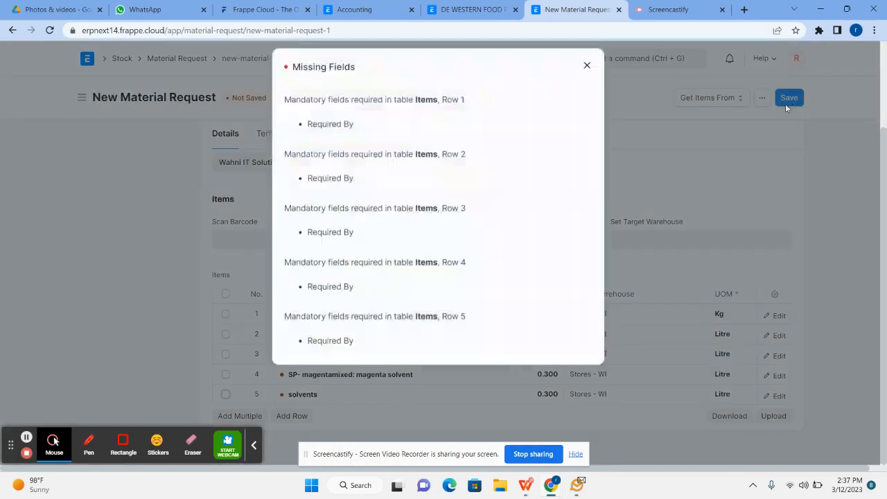
click(593, 81)
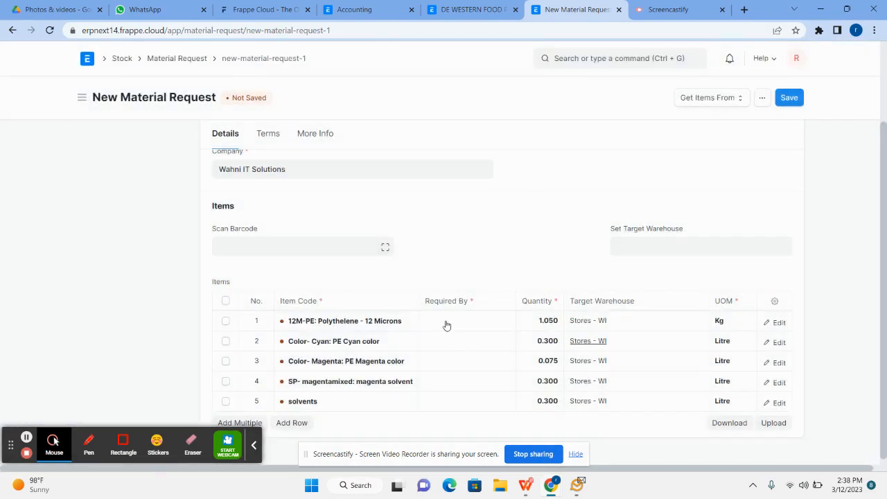
click(447, 321)
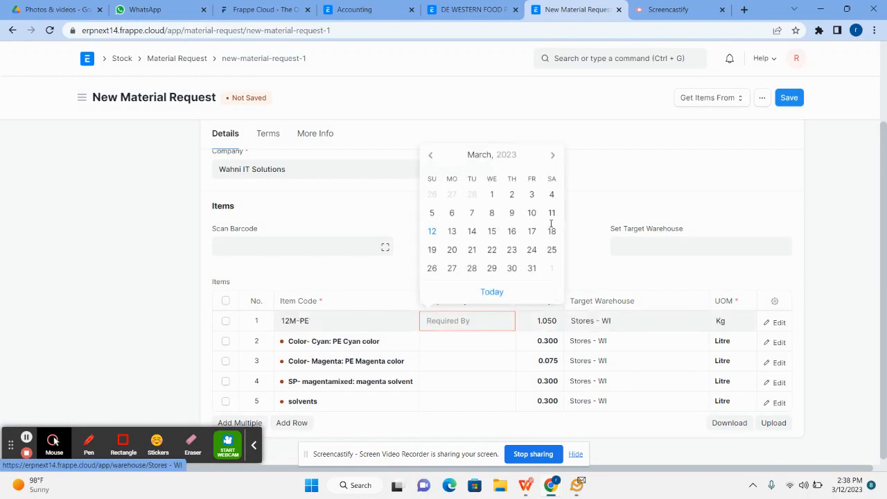
click(452, 234)
click(789, 97)
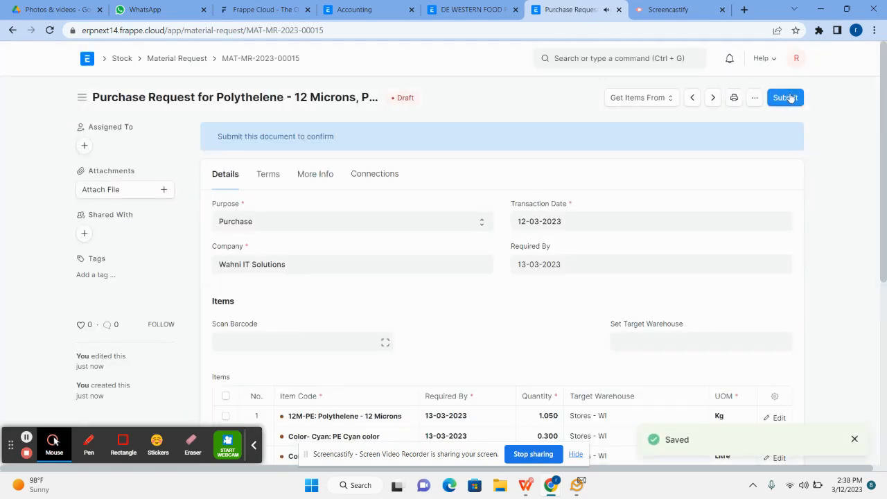
Permanently submit the material request, then create a purchase order from it without choosing a default supplier.
click(791, 98)
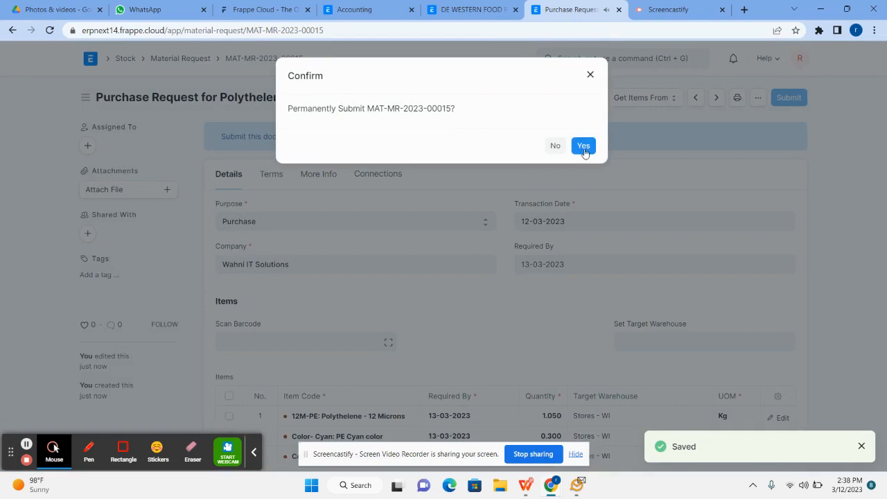
click(584, 147)
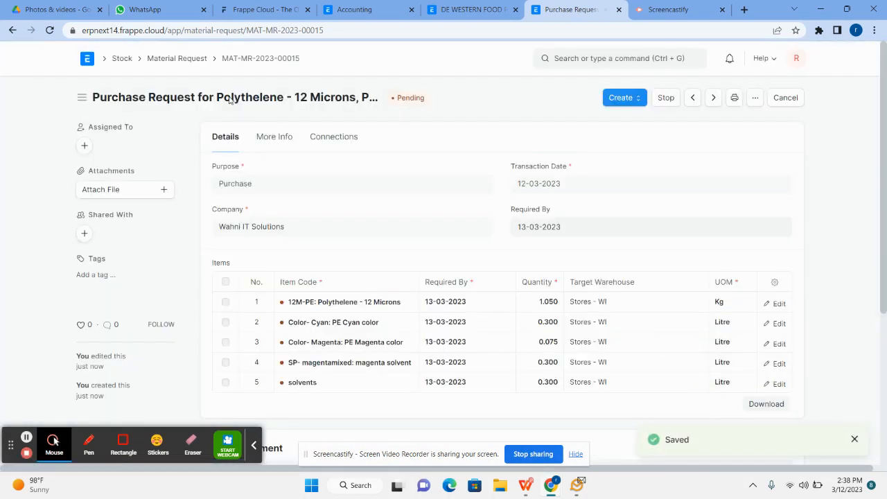
click(638, 99)
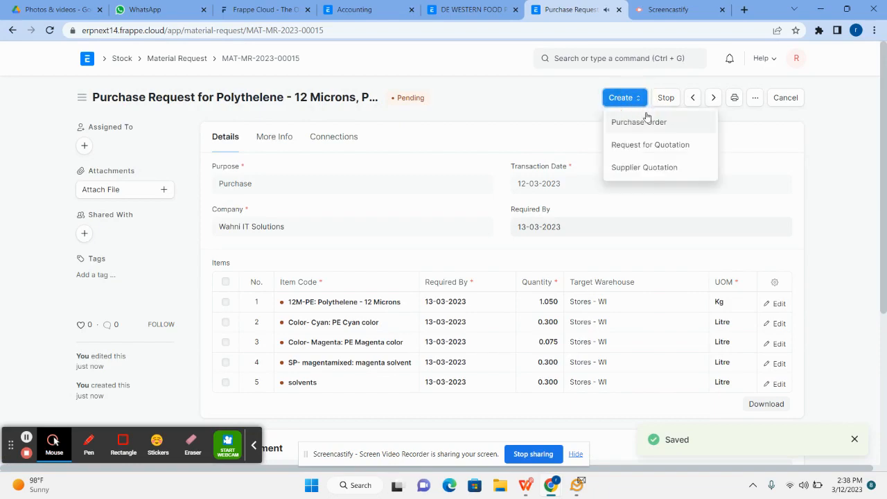
click(651, 123)
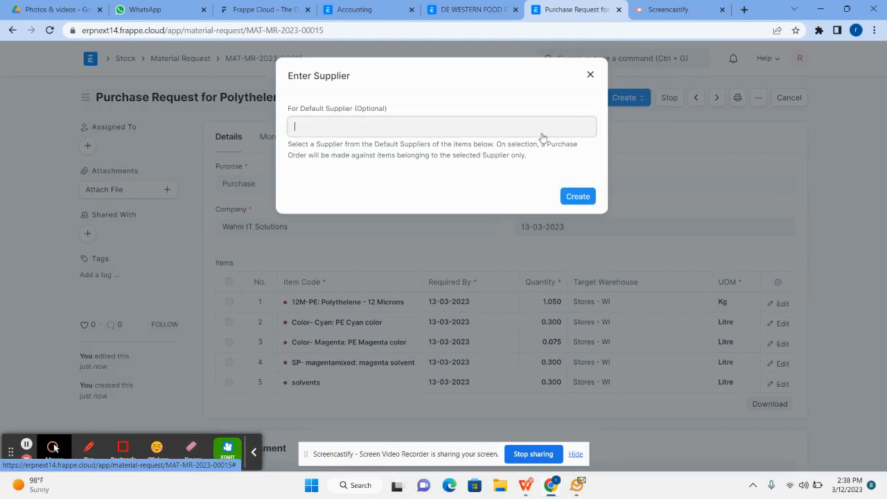
click(590, 199)
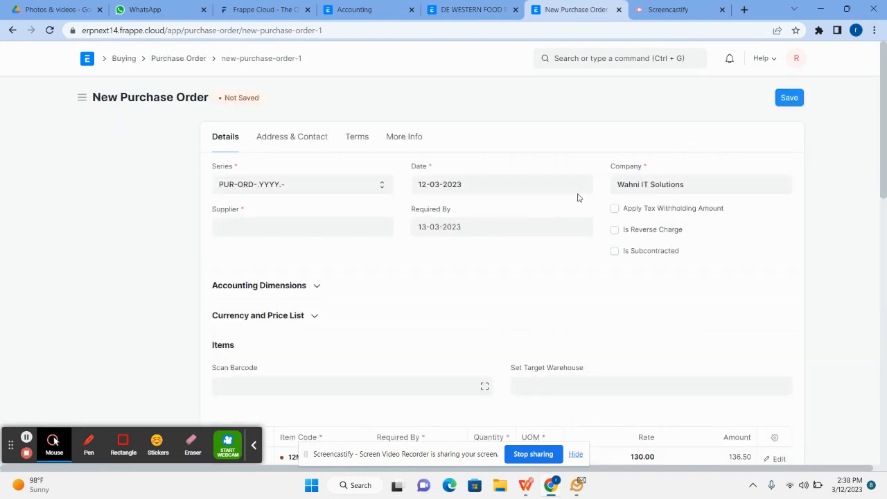
Set the purchase order's supplier to Ank Cares Private Ltd and save the order.
click(293, 229)
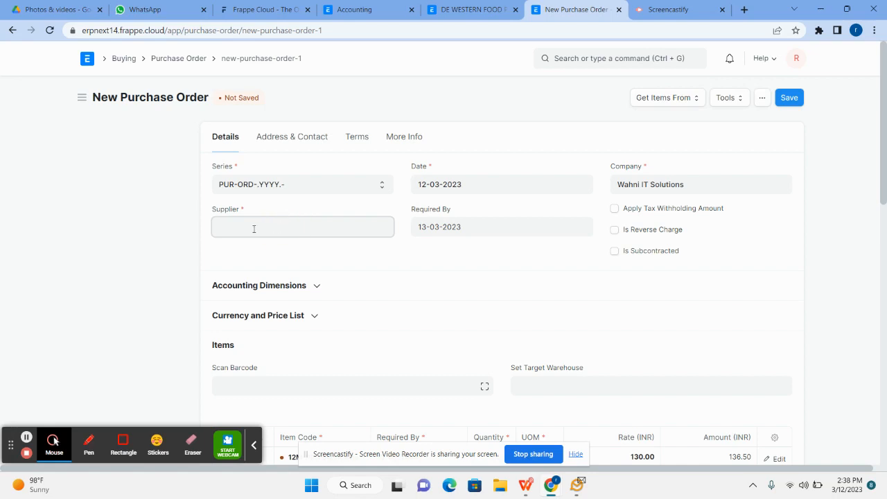
click(225, 224)
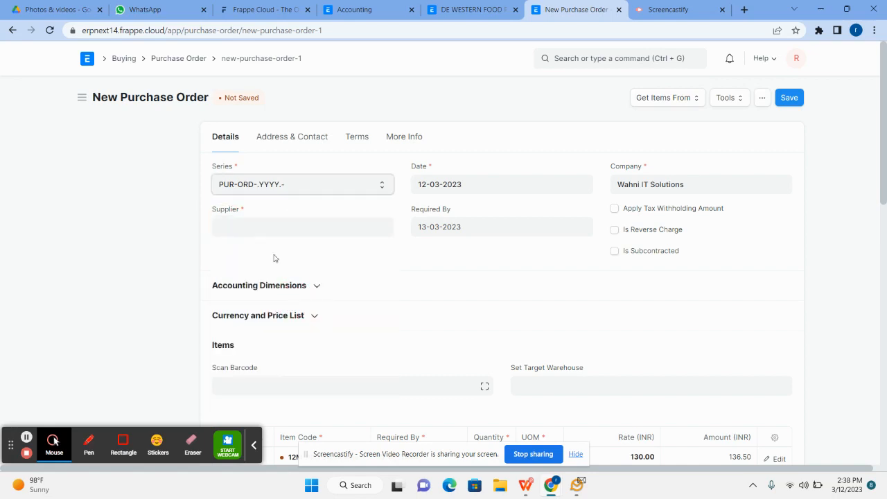
click(259, 231)
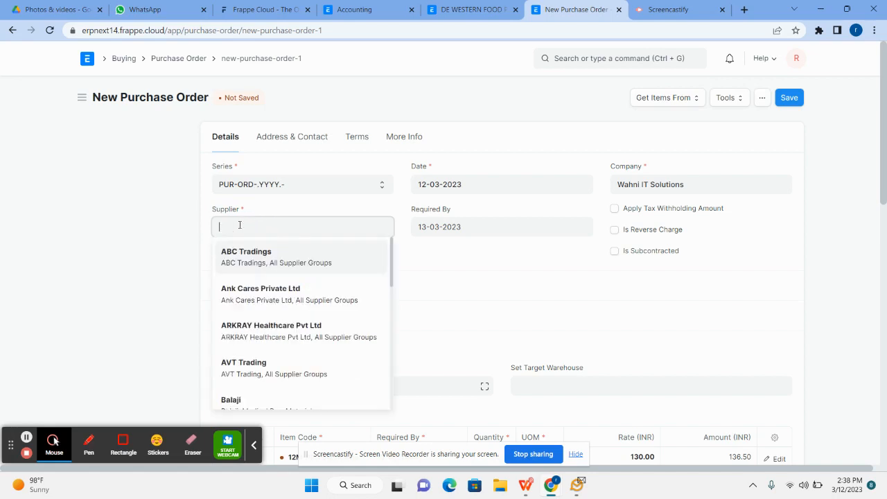
click(301, 297)
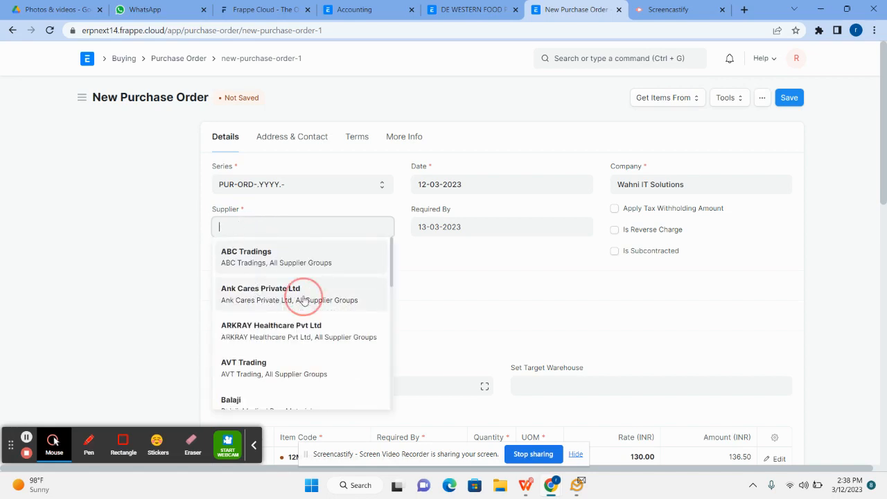
click(789, 99)
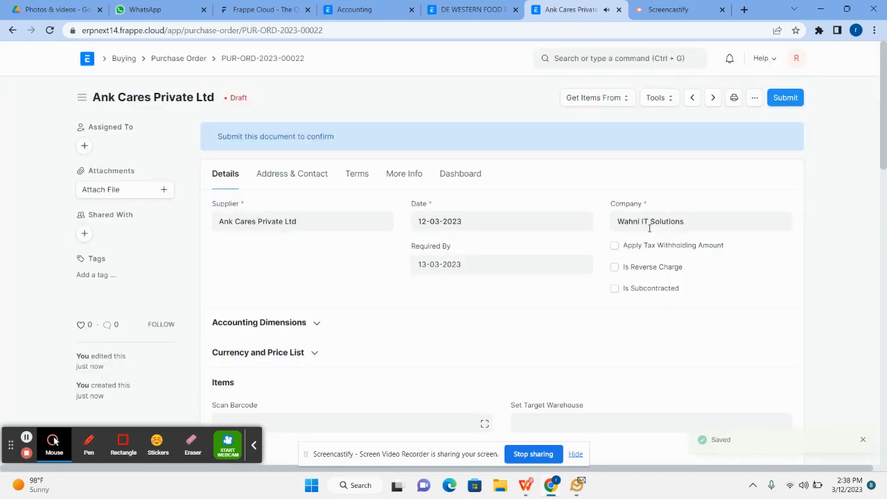
Set the purchase order quantities to 2.5 Kg for 12M-PE and 1 Litre for solvents.
scroll(649, 228, down, 3)
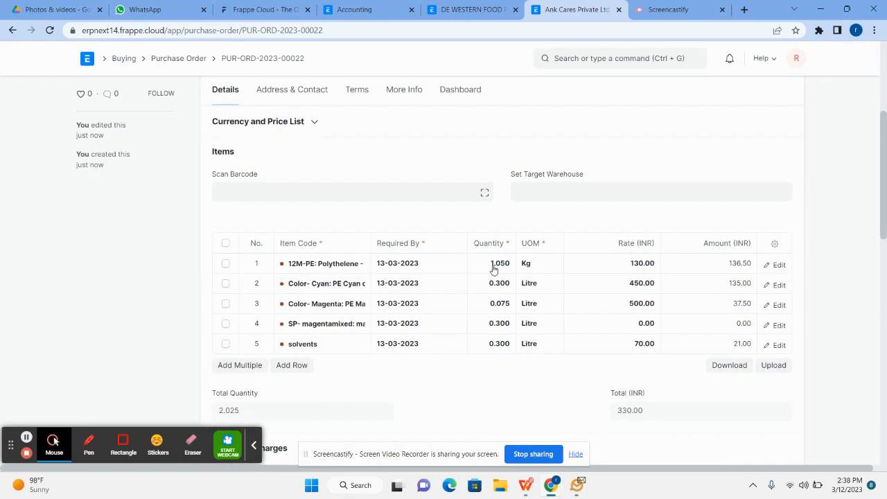
click(493, 265)
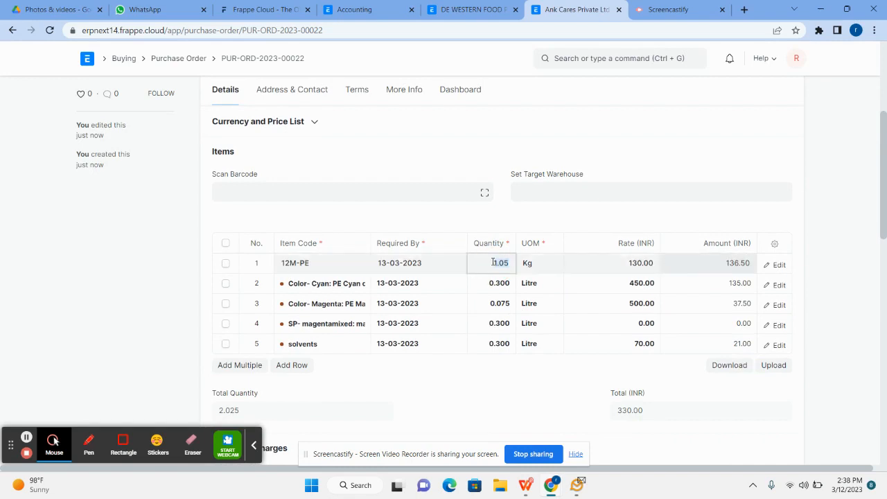
text(2)
click(488, 350)
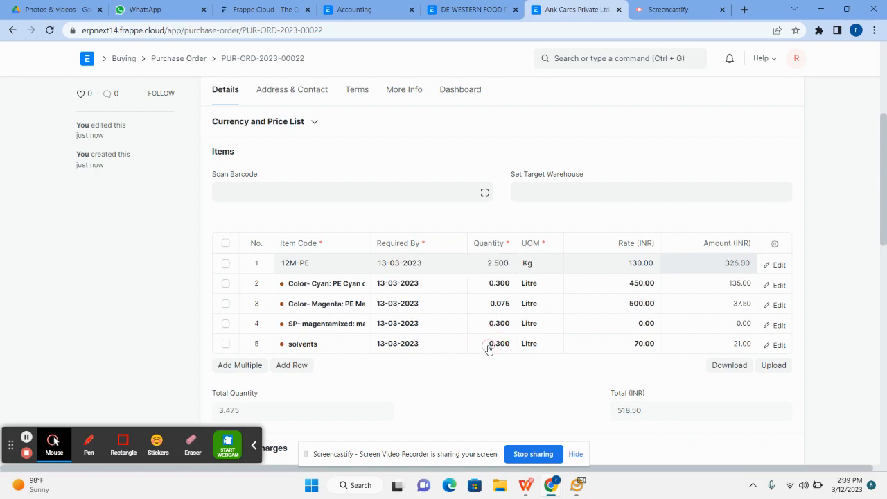
click(499, 346)
text(1)
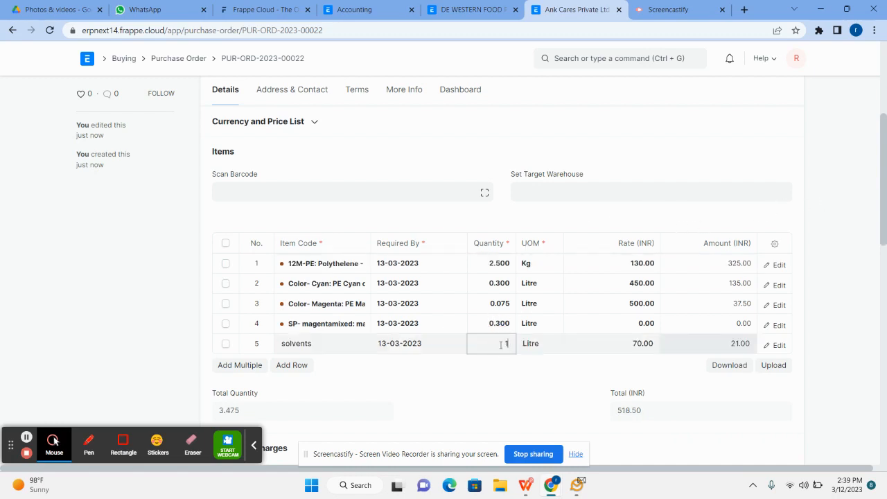
click(845, 234)
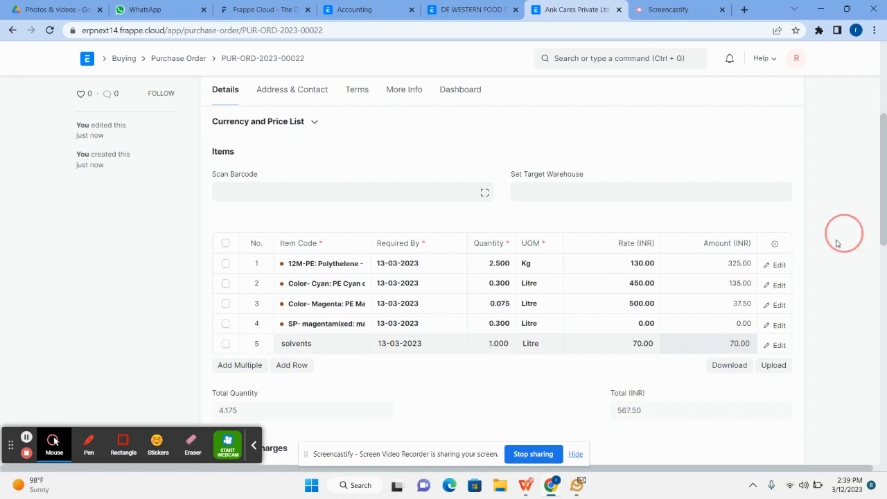
Set the Color- Magenta quantity to 0.100 Litre and save the purchase order.
click(500, 306)
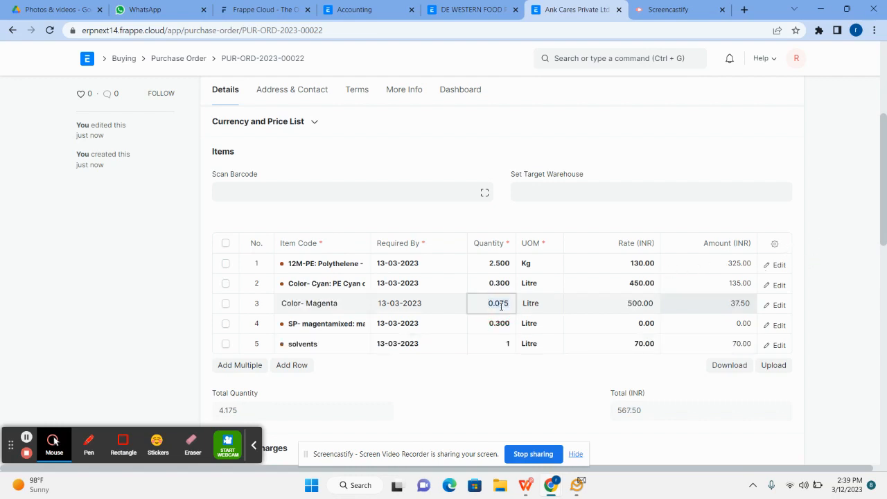
text(0.100)
click(861, 274)
scroll(690, 226, up, 3)
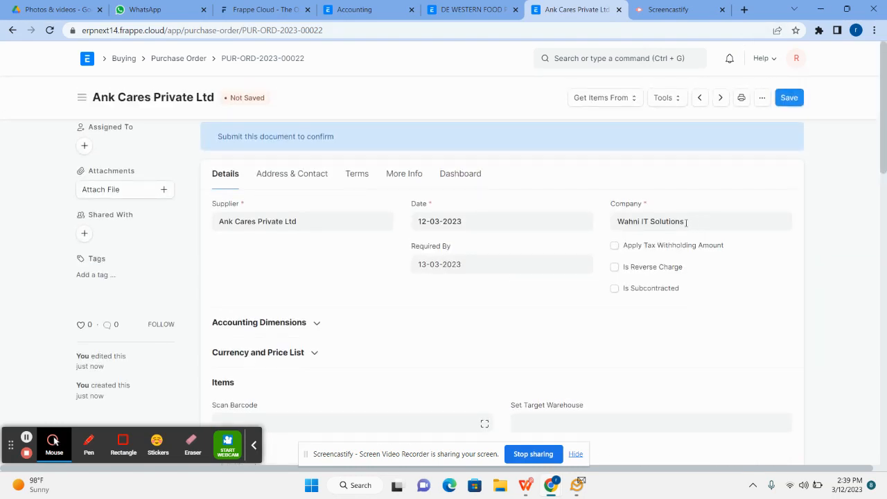
click(798, 96)
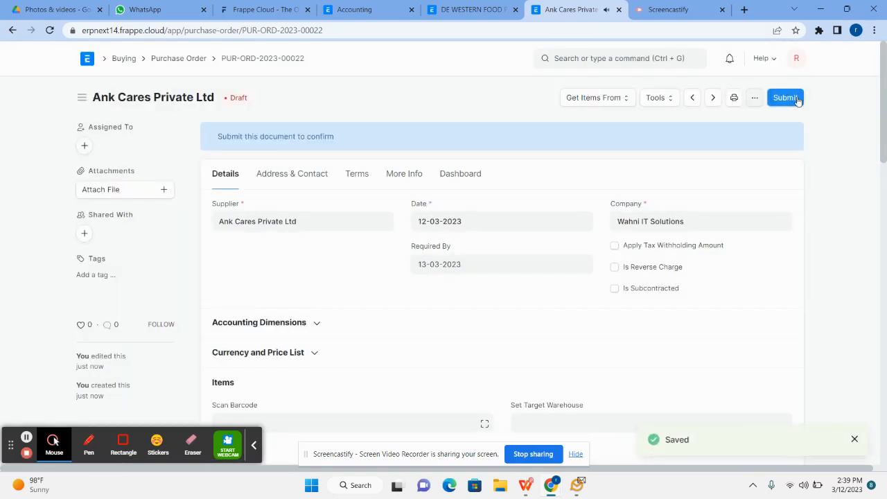
Try to permanently submit the Ank Cares Private Ltd purchase order.
click(794, 100)
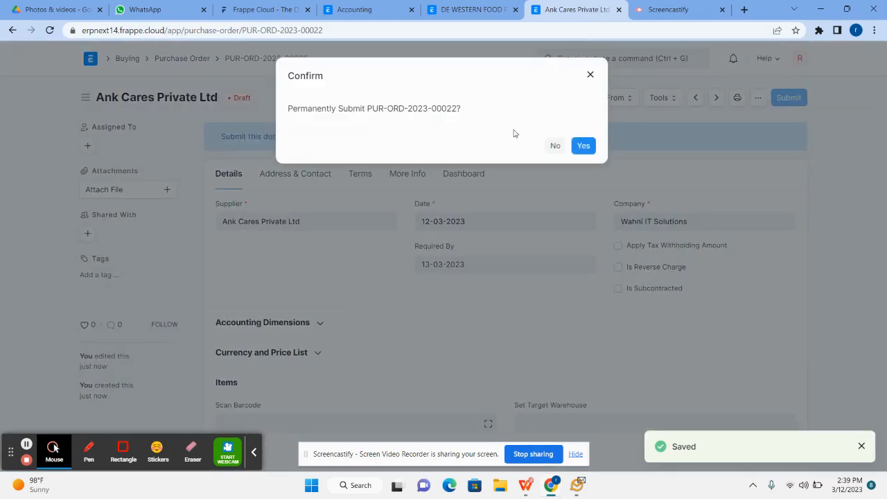
click(584, 147)
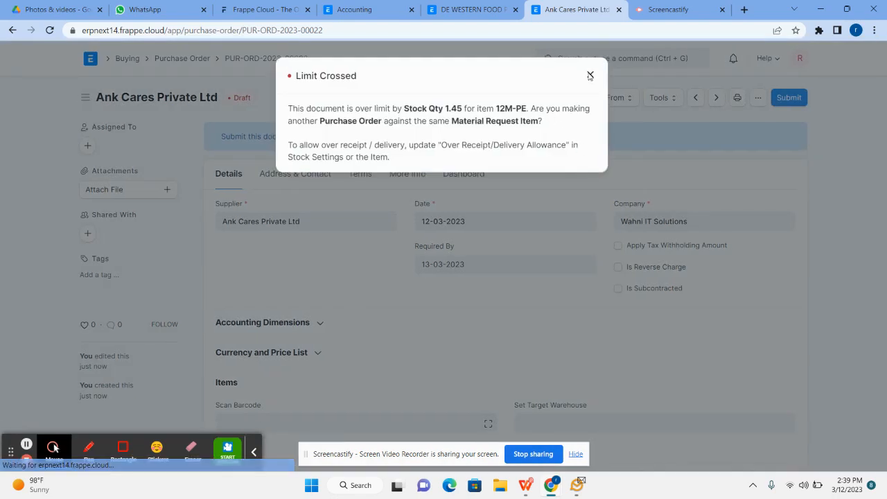
click(590, 75)
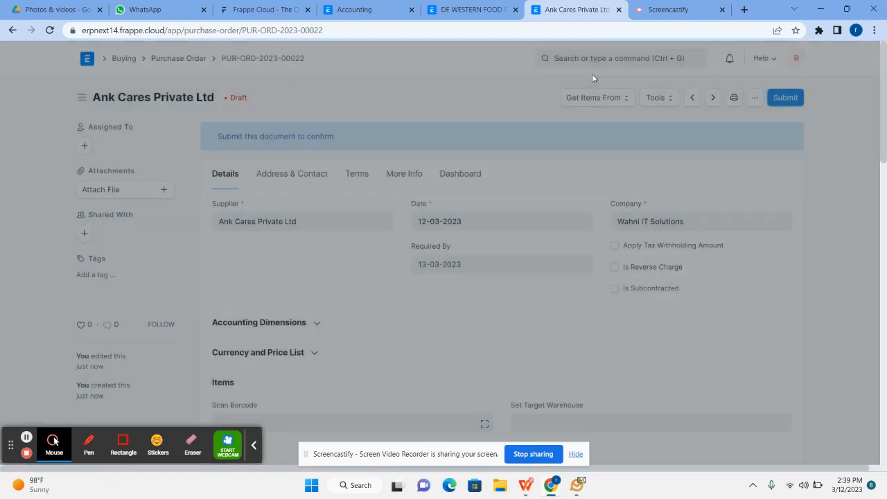
click(793, 99)
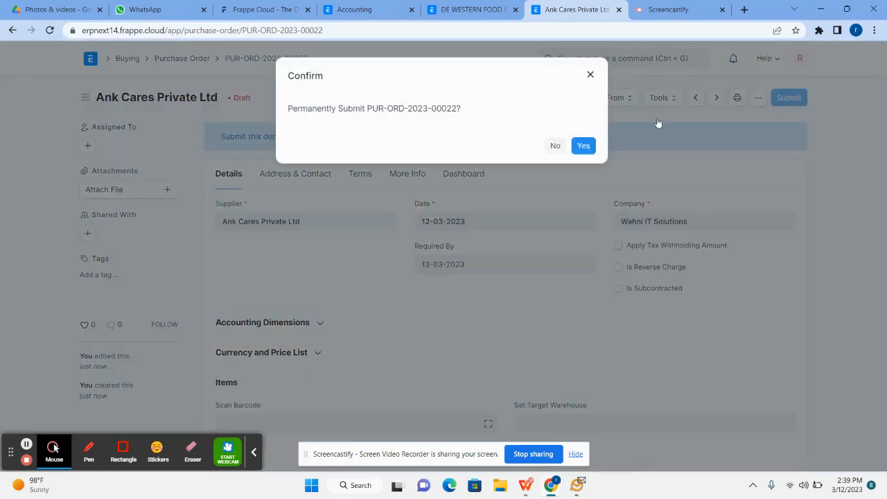
click(584, 146)
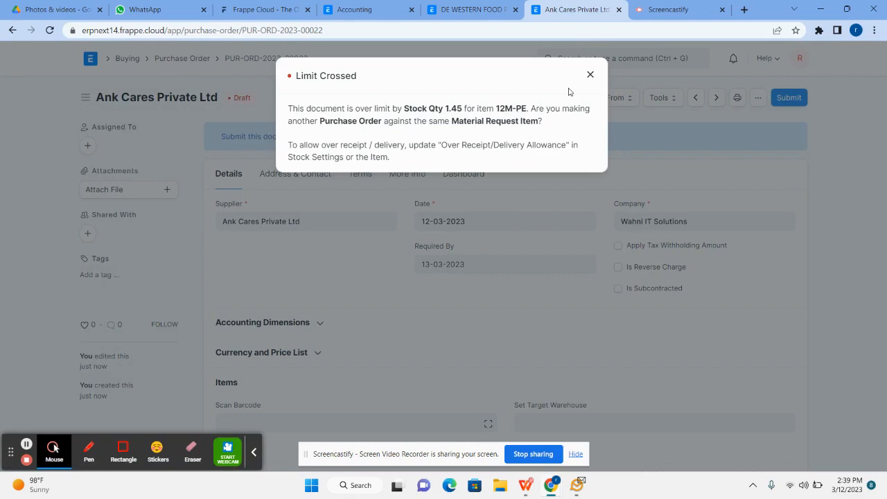
click(590, 75)
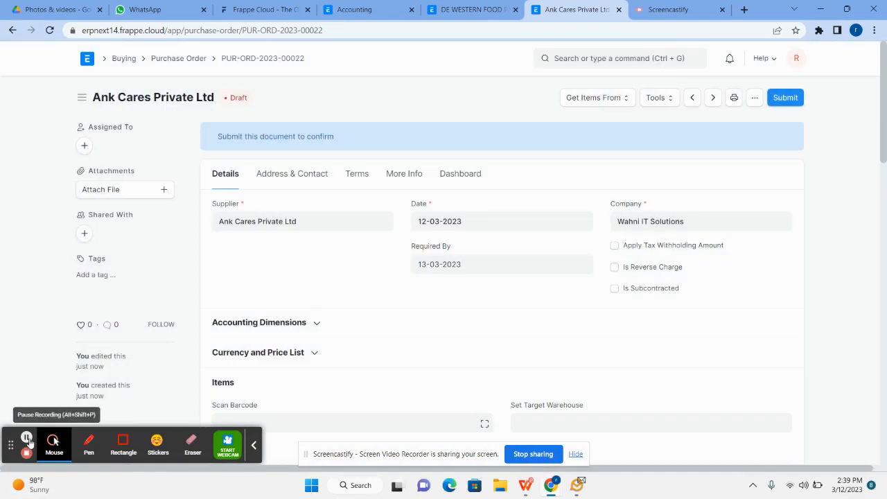
click(27, 439)
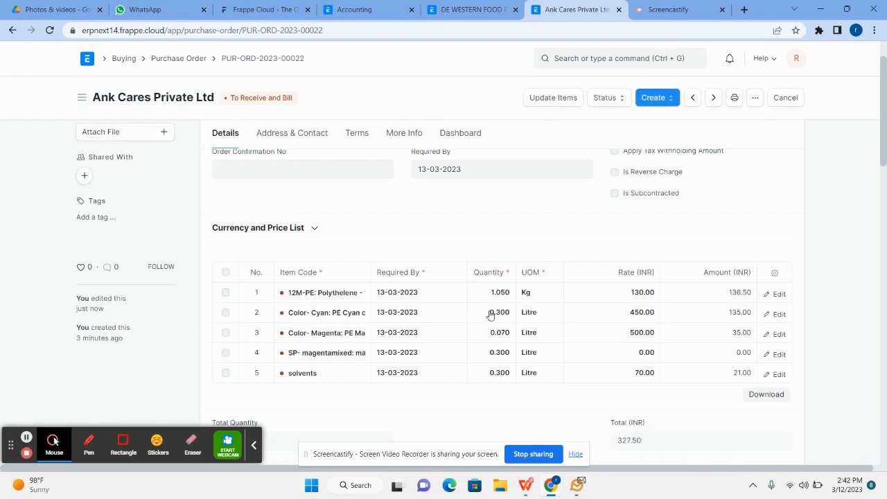
Create a purchase invoice from the submitted Ank Cares Private Ltd purchase order.
click(659, 99)
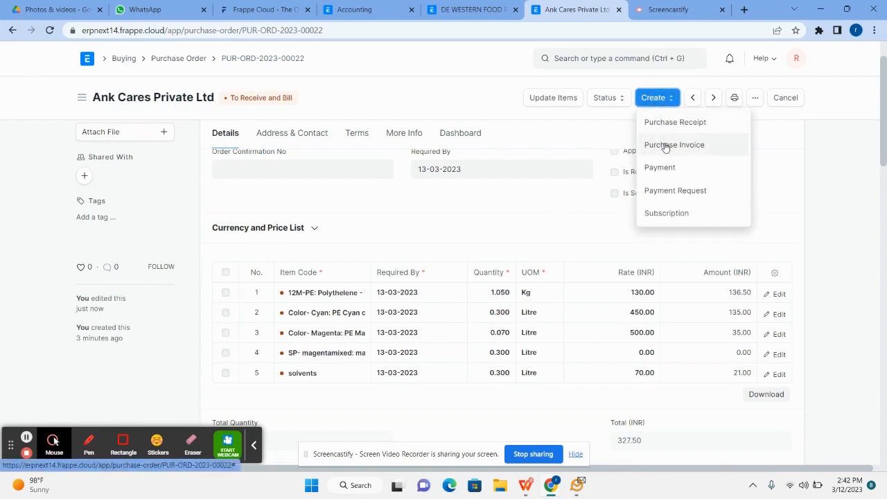
click(665, 146)
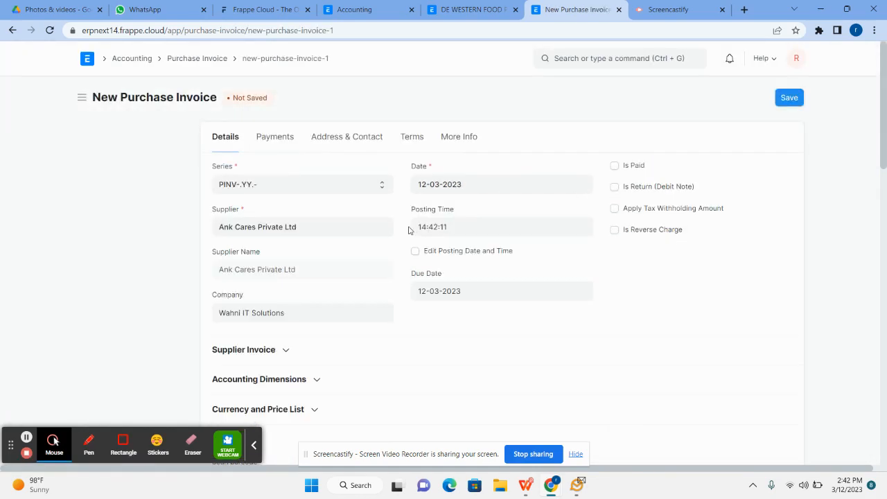
Enable Update Stock on the new Ank Cares Private Ltd purchase invoice and save it.
scroll(409, 230, down, 2)
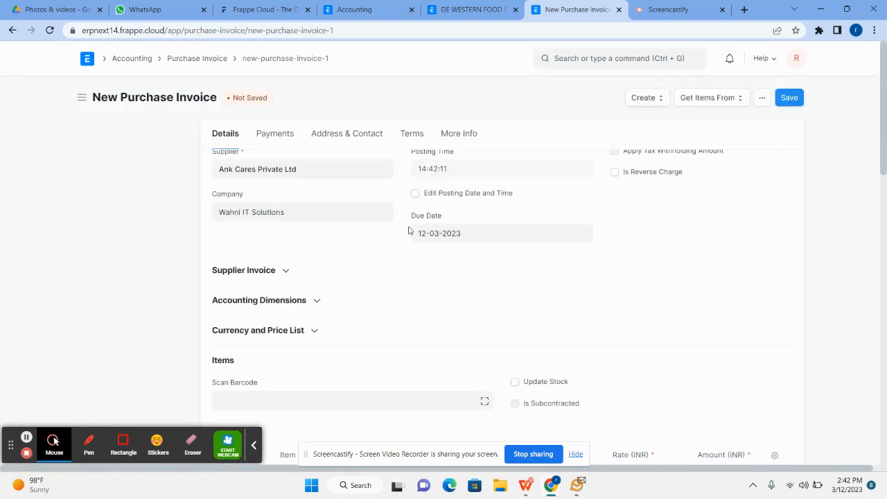
scroll(409, 230, down, 2)
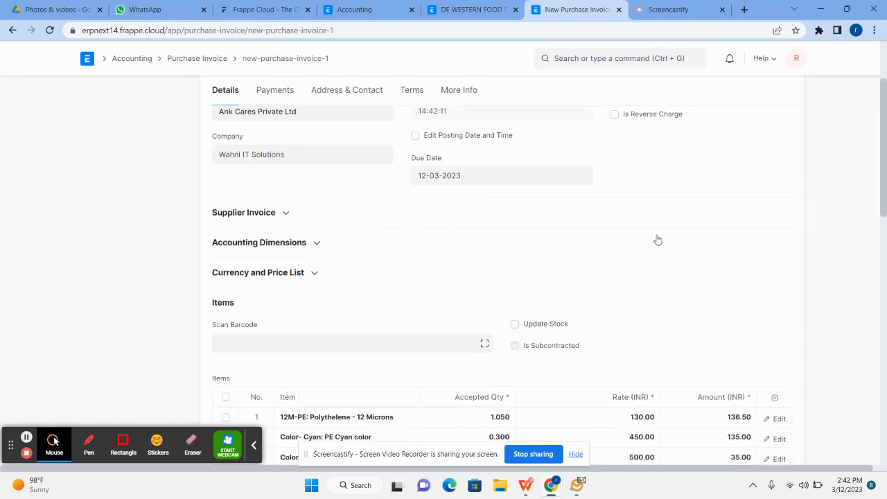
click(515, 324)
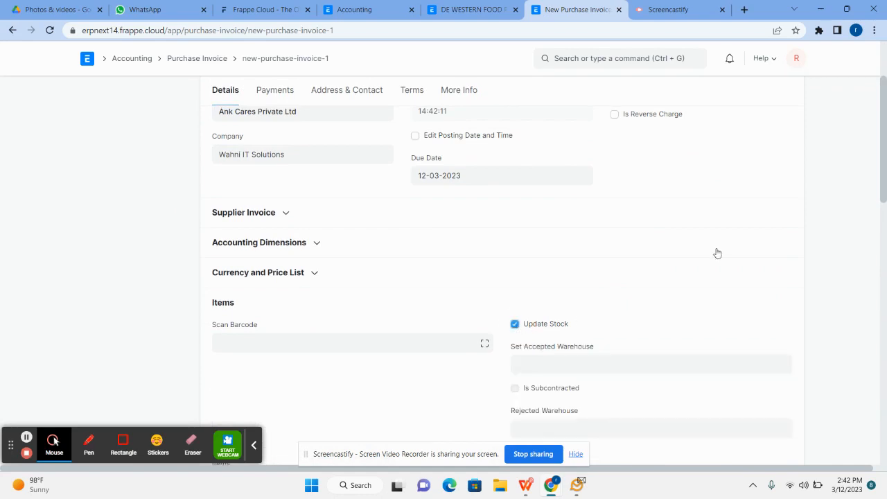
scroll(717, 253, down, 2)
scroll(718, 253, up, 3)
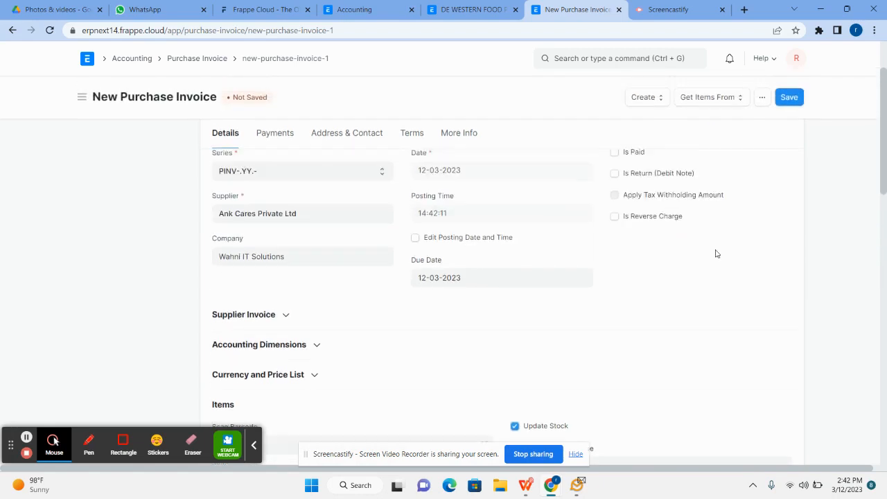
scroll(717, 254, up, 1)
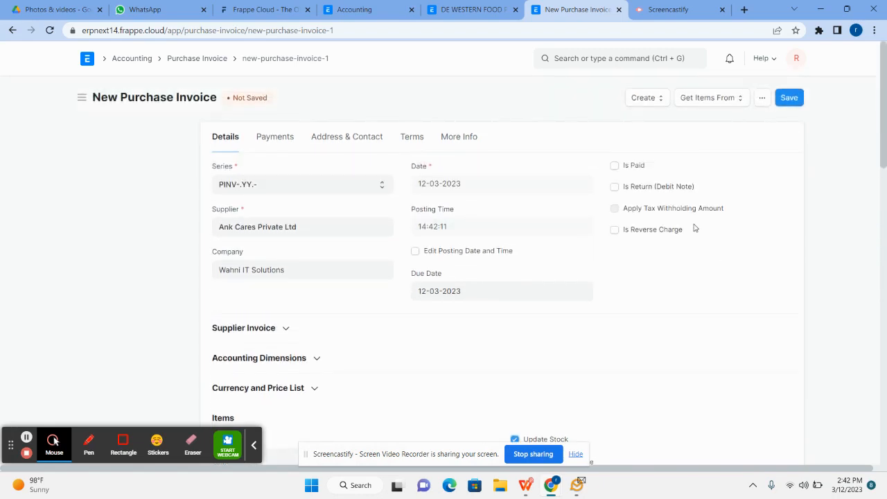
click(791, 106)
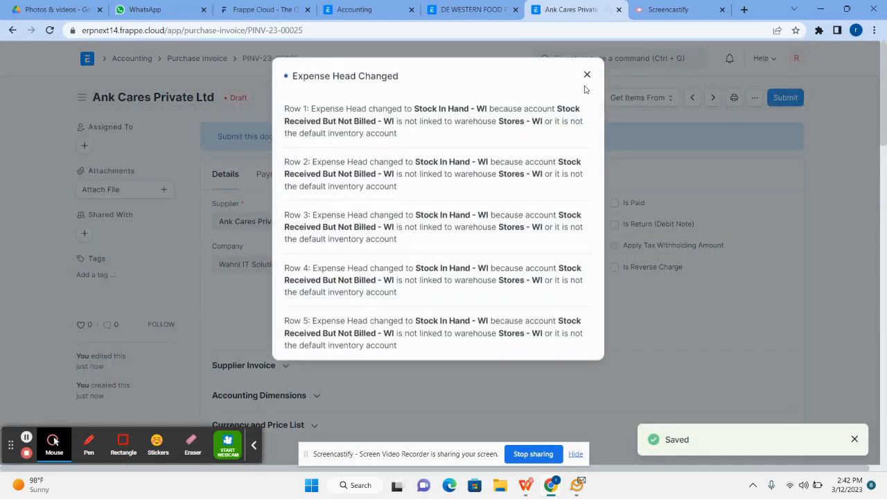
Dismiss the expense head message and permanently submit the Ank Cares Private Ltd purchase invoice.
click(802, 98)
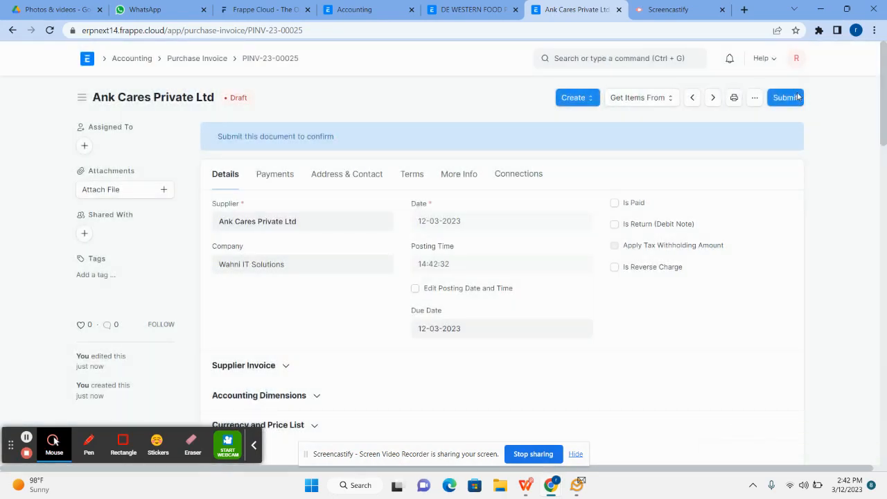
click(798, 97)
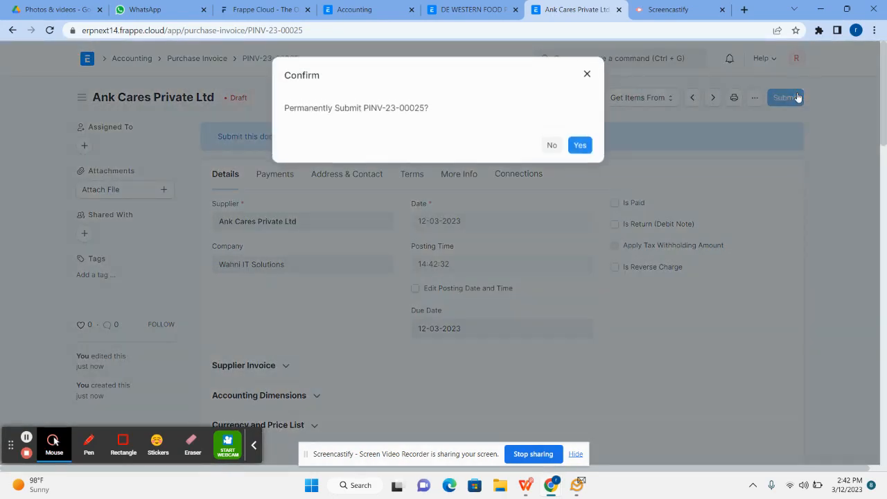
click(583, 146)
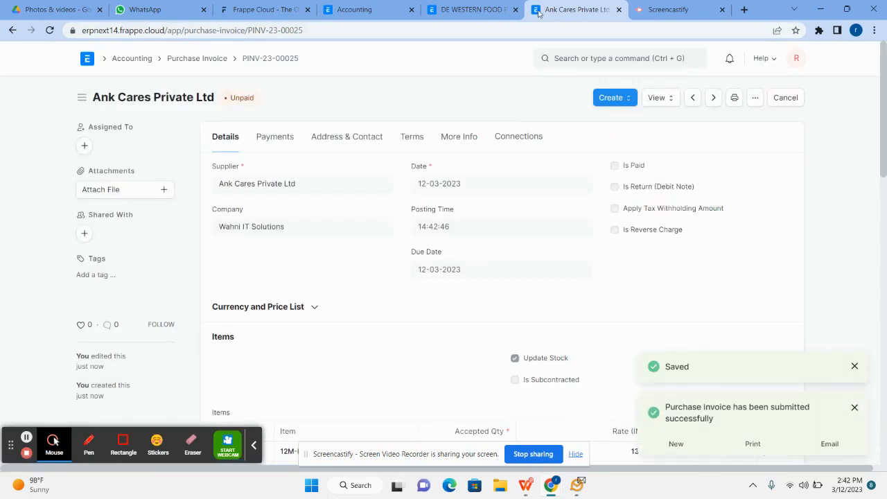
Return to the sales order, go to Manufacturing's work orders and open the most recently updated Happy- Printed PE work order.
click(491, 8)
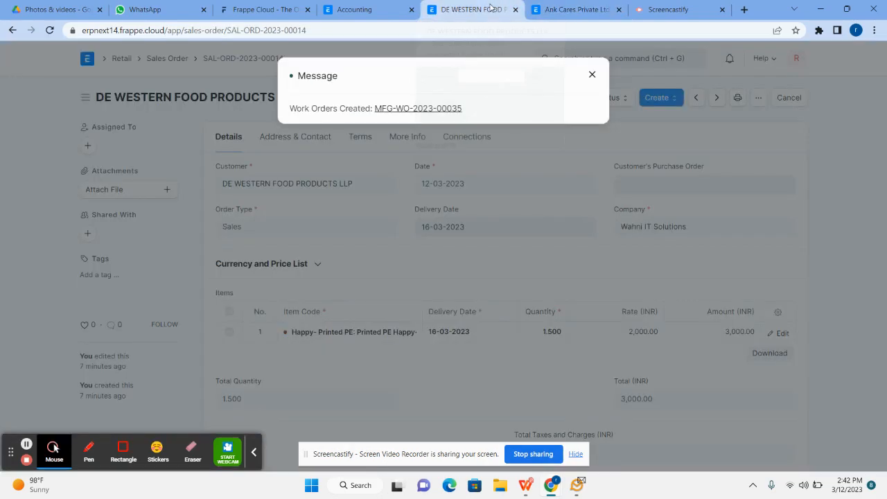
click(592, 75)
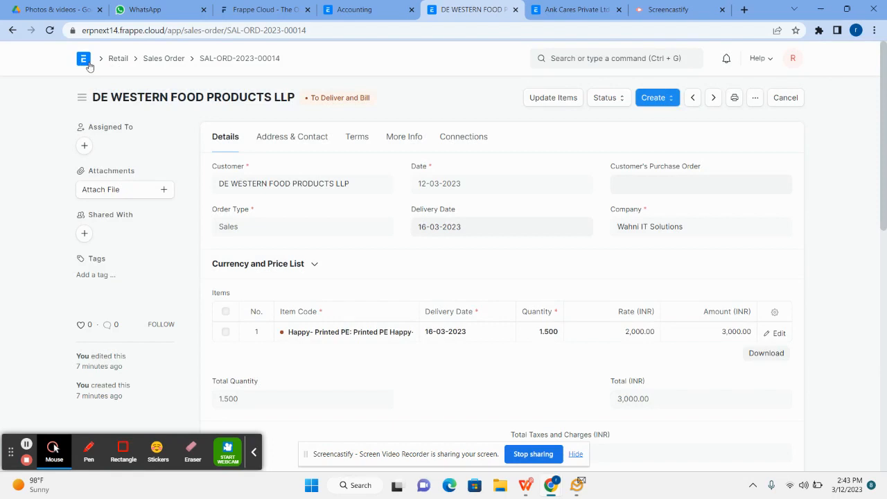
click(85, 59)
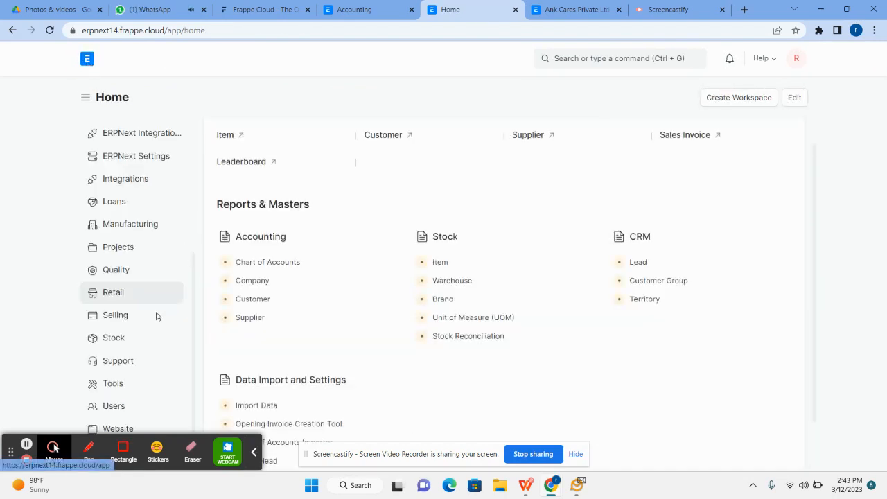
scroll(173, 229, down, 1)
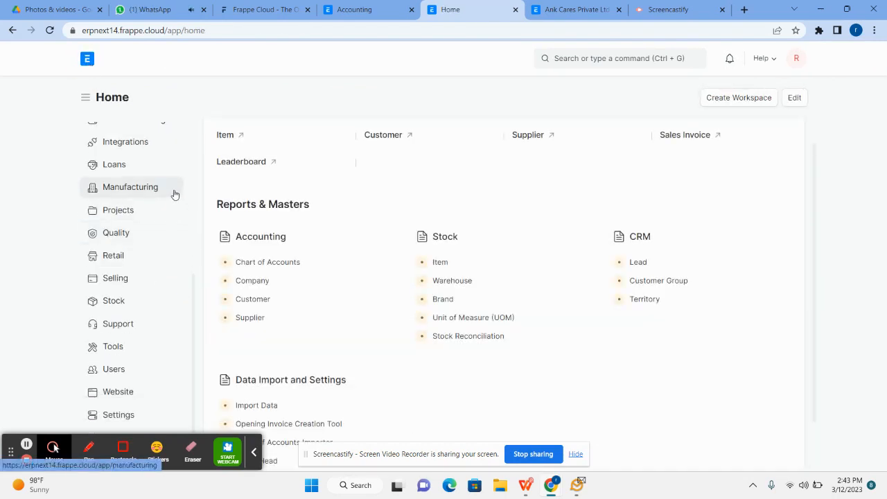
click(174, 193)
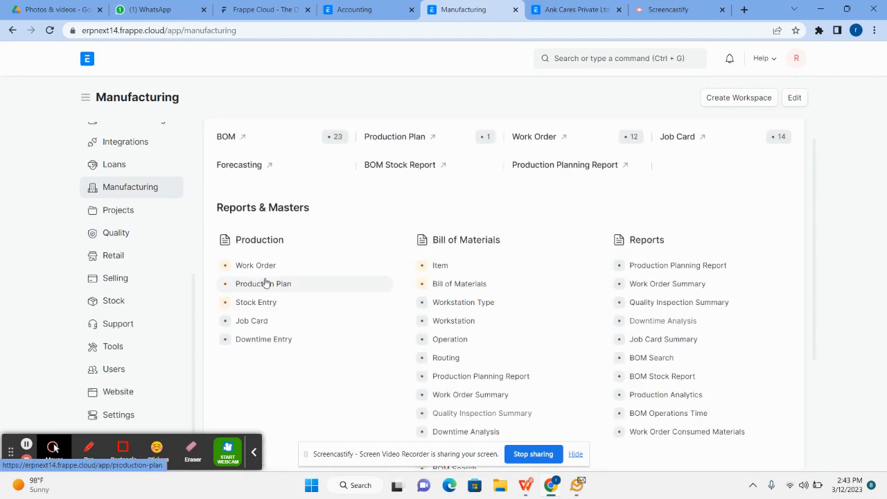
click(263, 273)
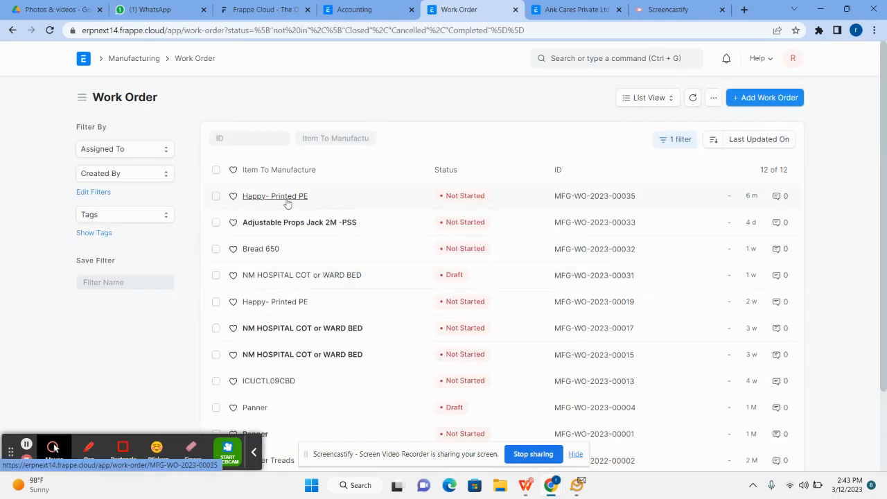
click(288, 201)
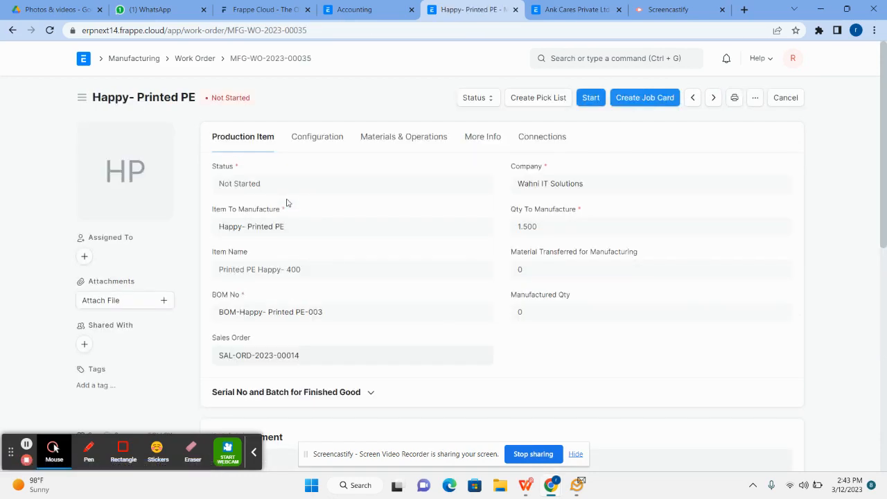
Start the work order with a material transfer for 1.500 and review the items in the new stock entry.
click(590, 97)
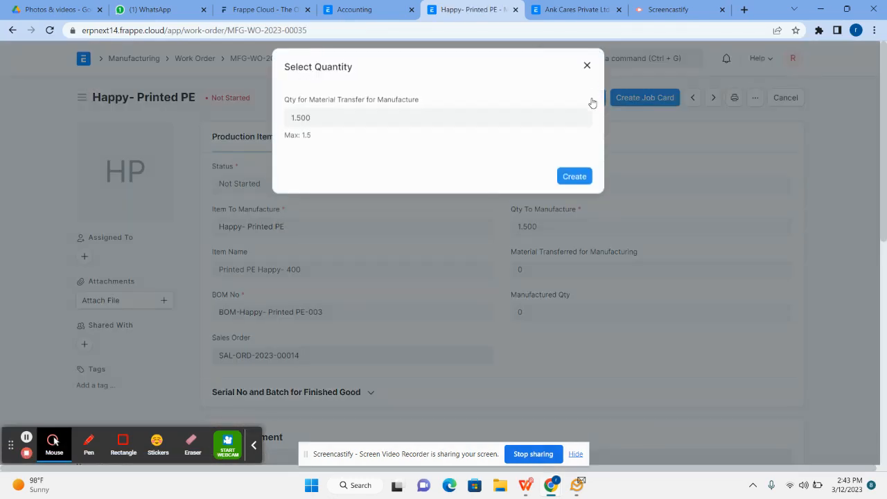
click(586, 185)
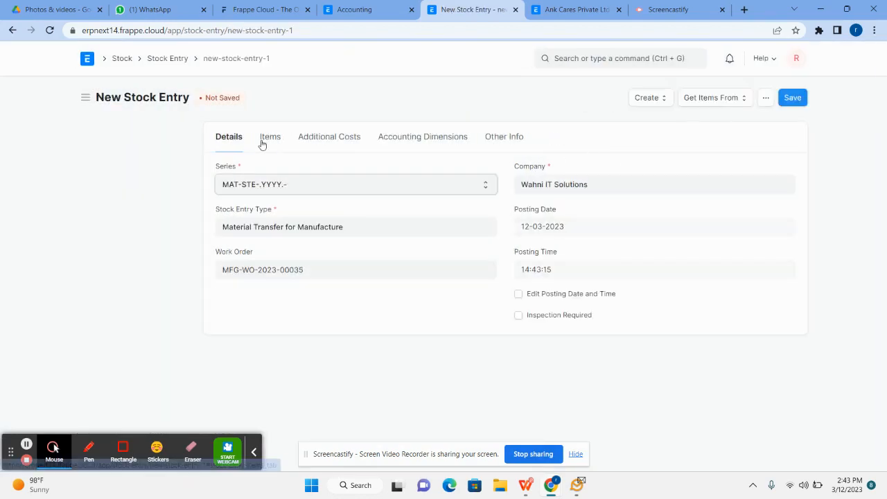
click(268, 138)
scroll(438, 347, down, 3)
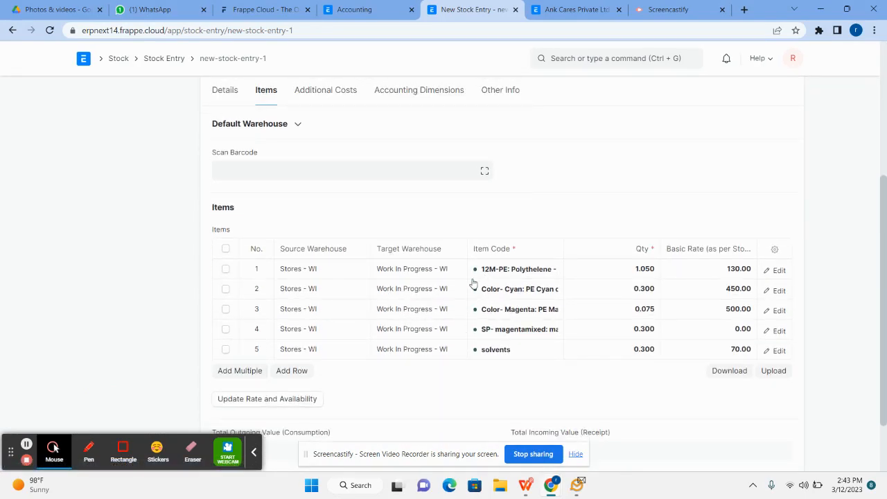
scroll(492, 272, up, 1)
scroll(496, 271, up, 2)
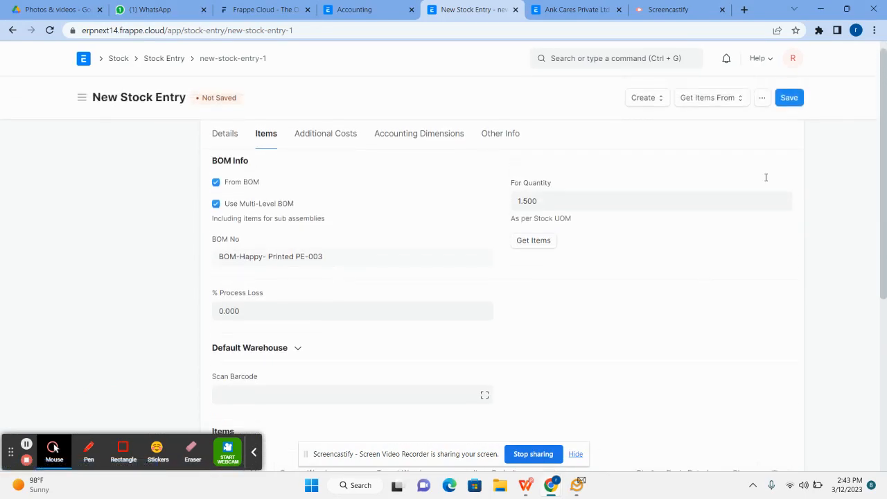
Save and permanently submit the Material Transfer for Manufacture stock entry.
click(789, 98)
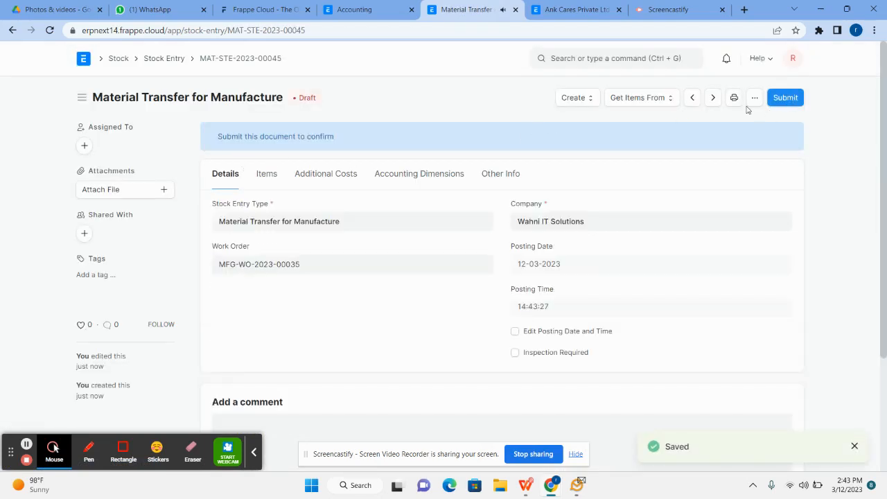
click(788, 100)
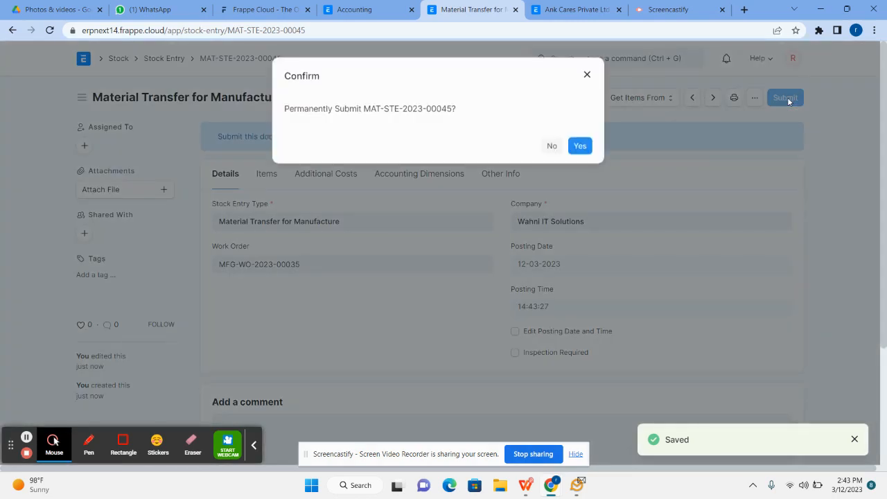
click(584, 154)
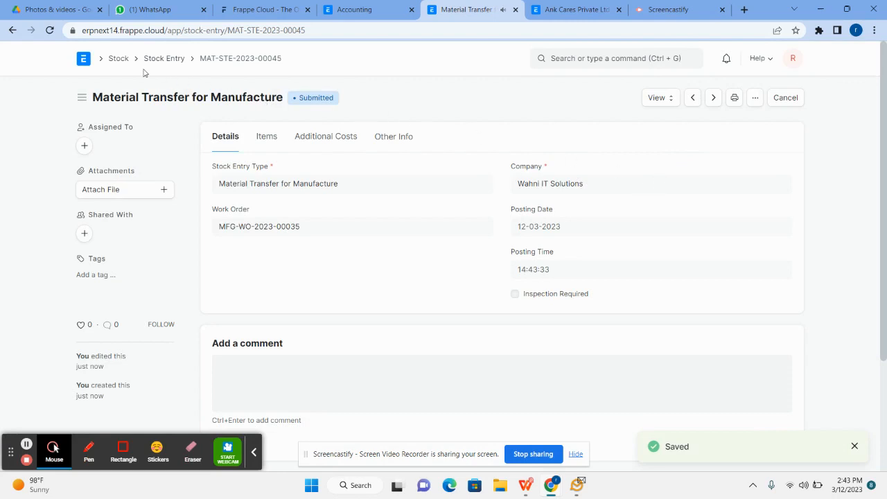
Check the Happy- Printed PE work order's status and transferred material, and return to the work order list.
click(14, 30)
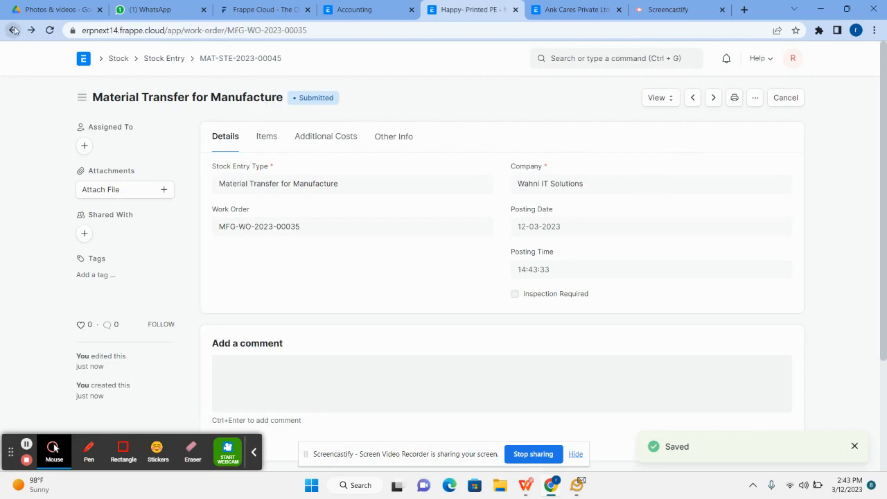
click(14, 29)
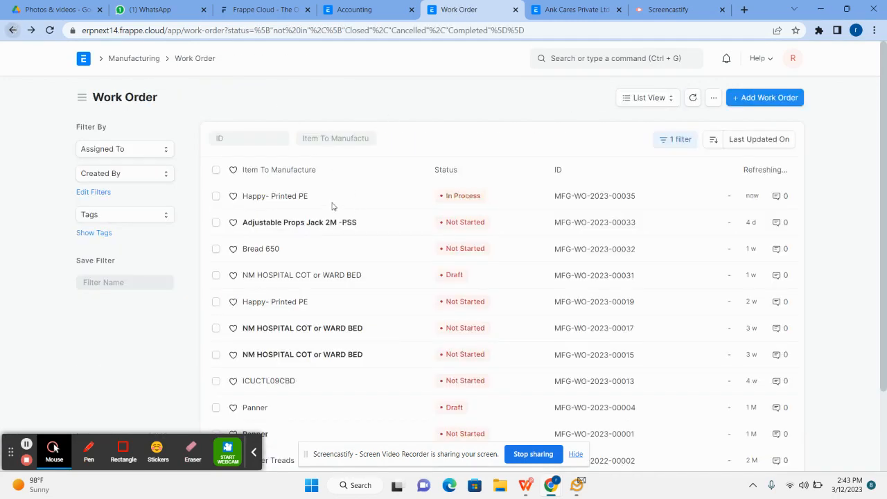
click(297, 197)
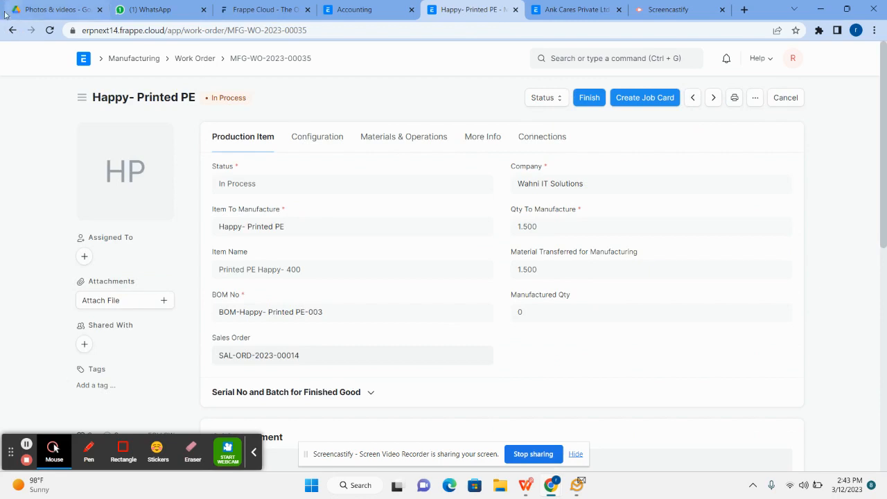
click(11, 31)
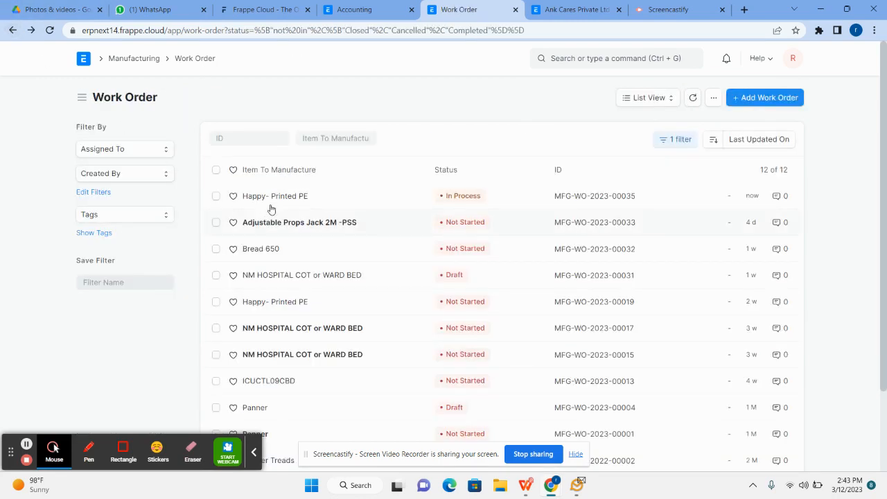
Open the Skypack printing job card for the 1.500 quantity from Manufacturing's job cards.
click(148, 59)
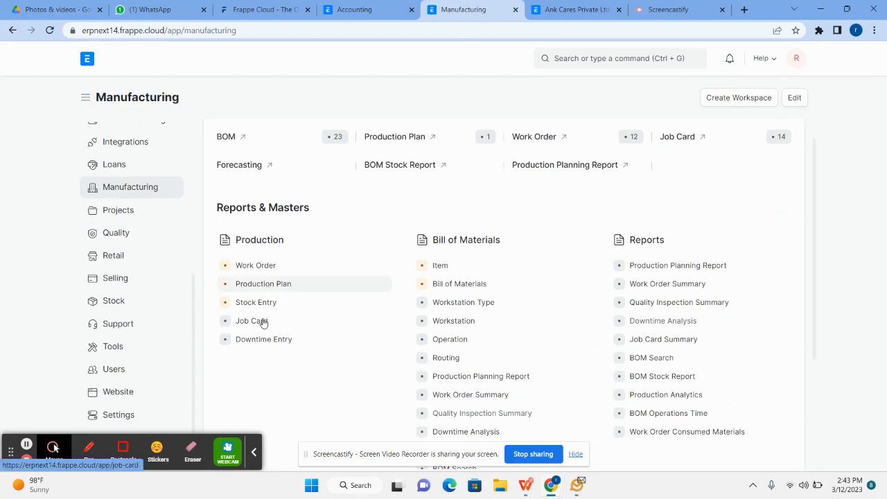
click(264, 322)
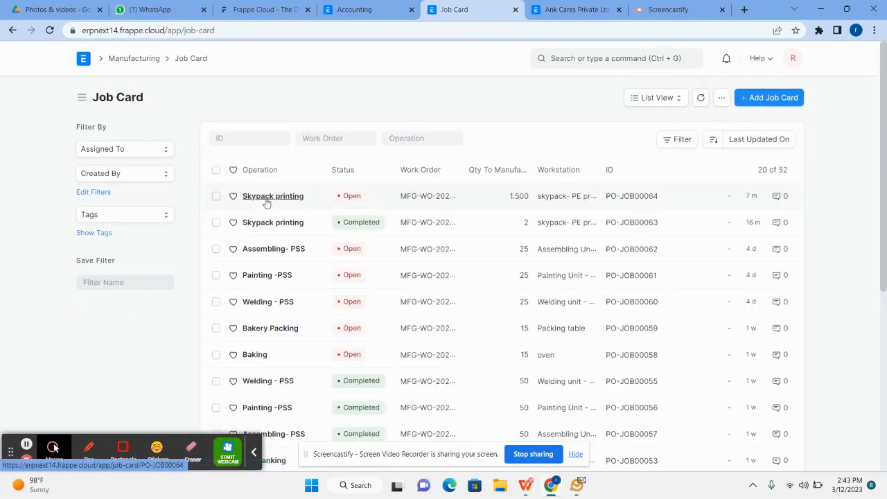
click(267, 200)
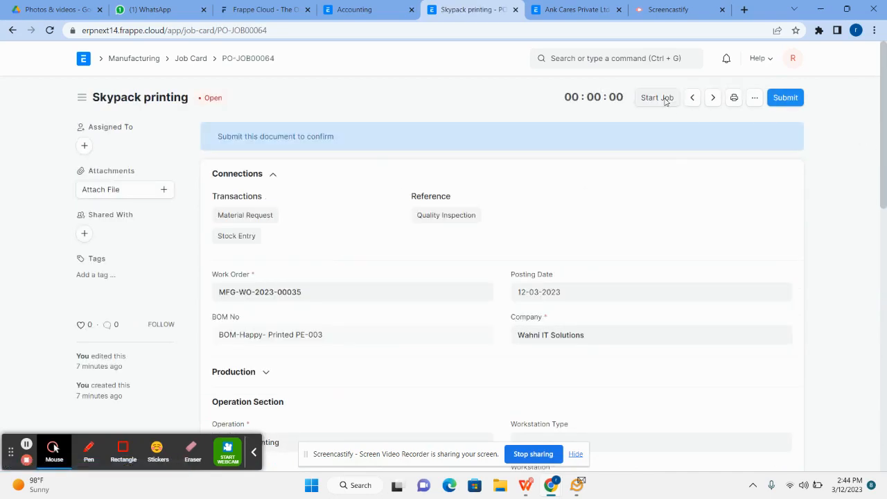
Start the Skypack printing job and assign it to an employee.
click(657, 97)
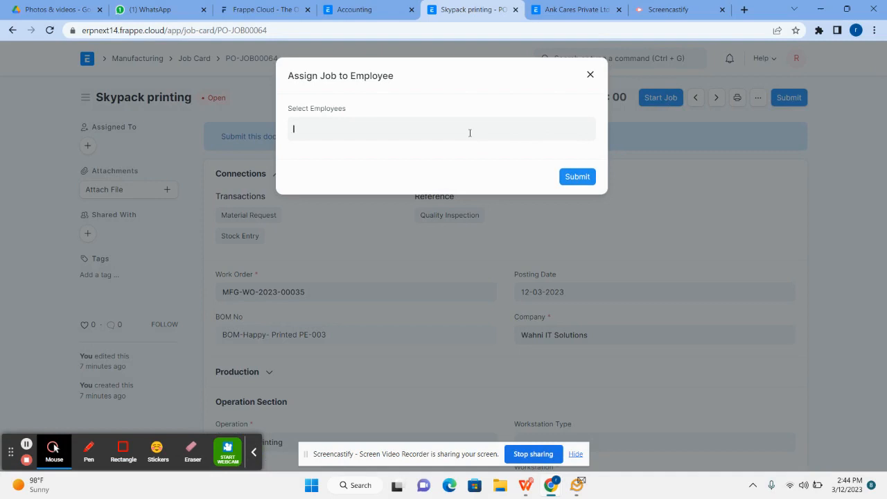
click(470, 132)
click(347, 205)
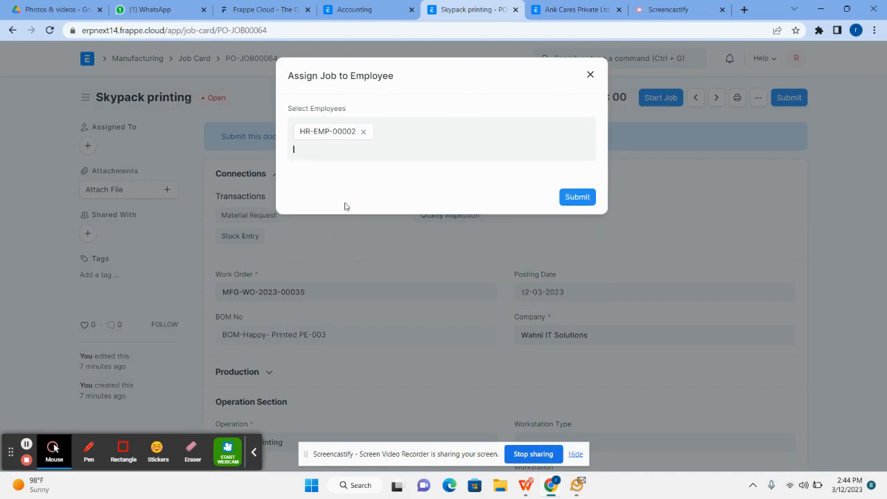
click(595, 201)
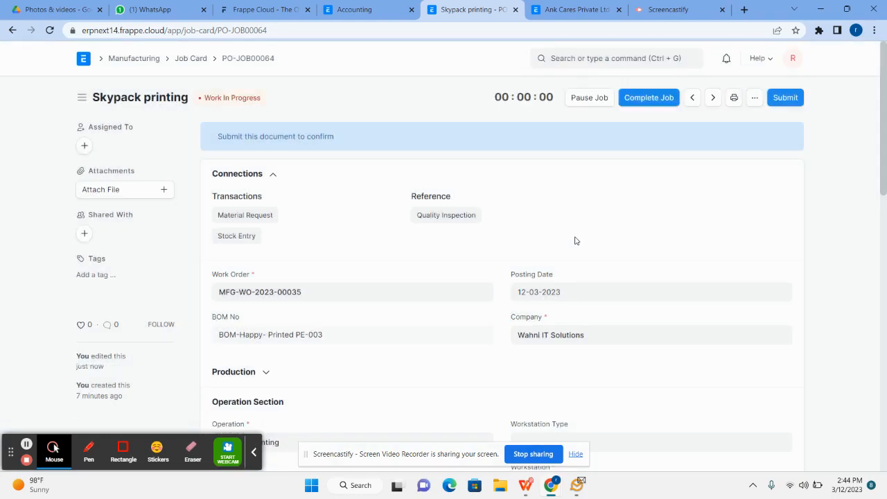
Set the completed quantity to 1.5 in the second time log row of the Skypack printing job card.
scroll(576, 242, down, 3)
scroll(575, 241, down, 3)
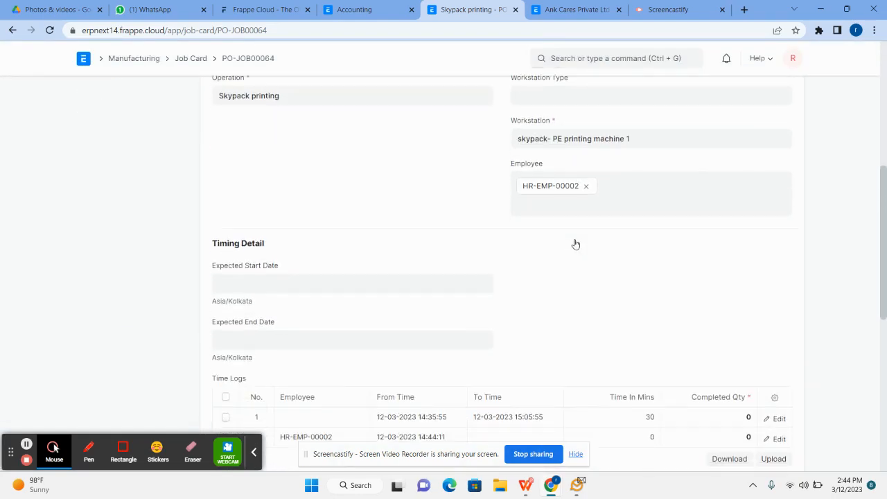
scroll(533, 330, down, 2)
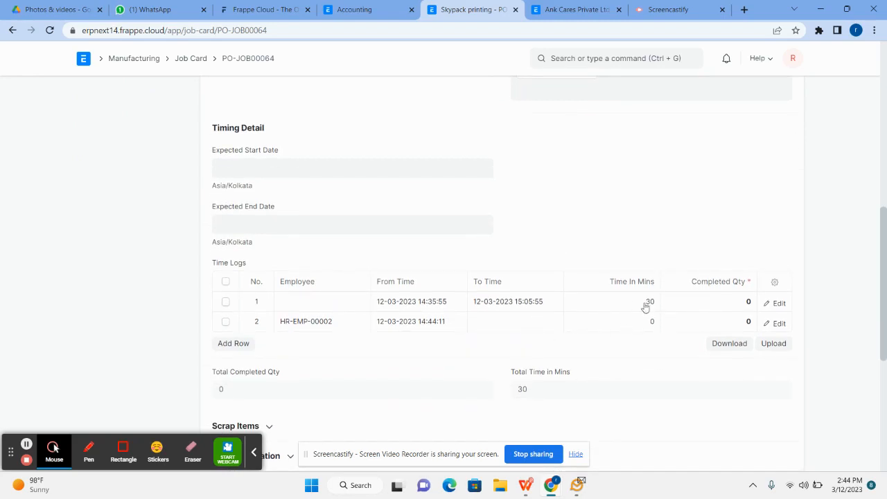
scroll(645, 306, up, 1)
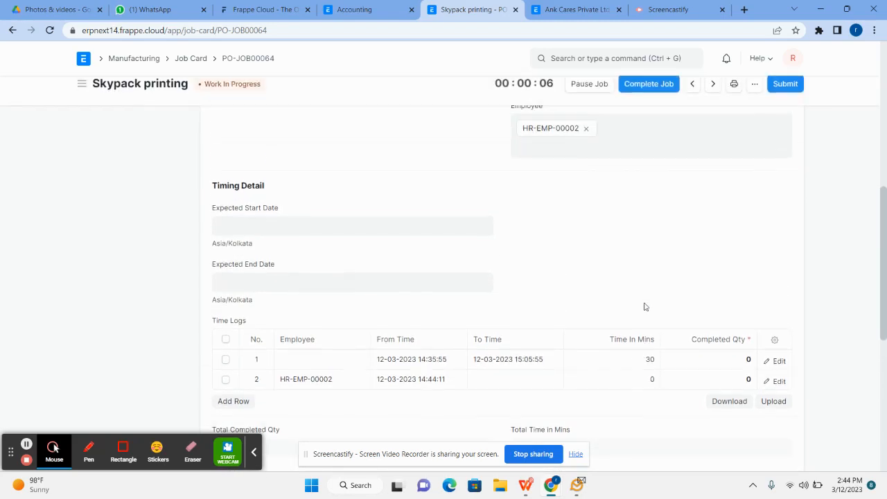
click(747, 380)
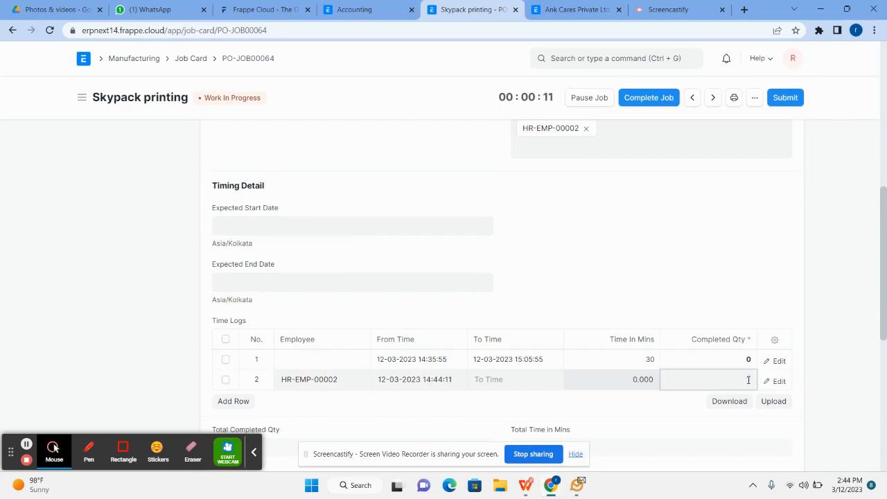
text(15)
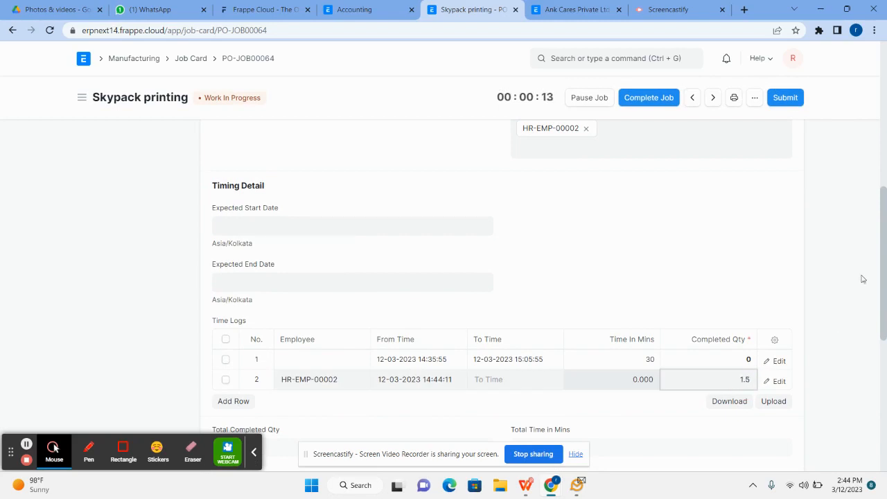
click(865, 233)
Complete the Skypack printing job with a completed quantity of 1.5.
scroll(865, 233, up, 3)
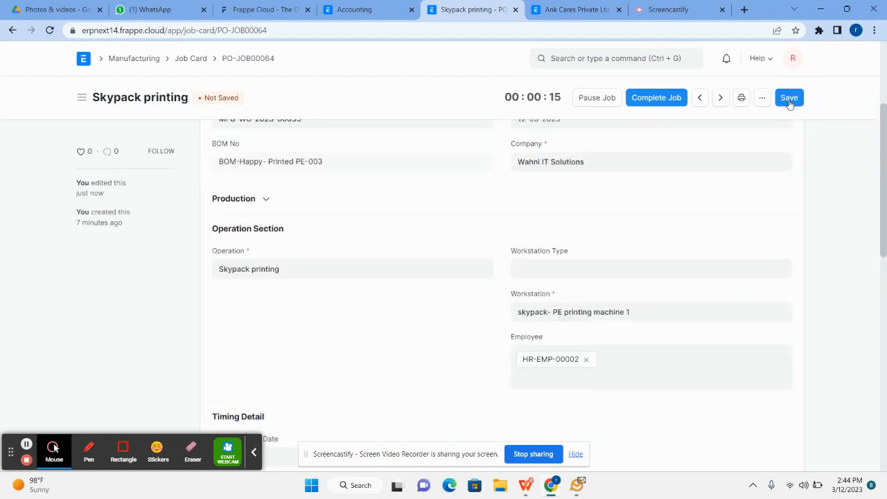
click(678, 104)
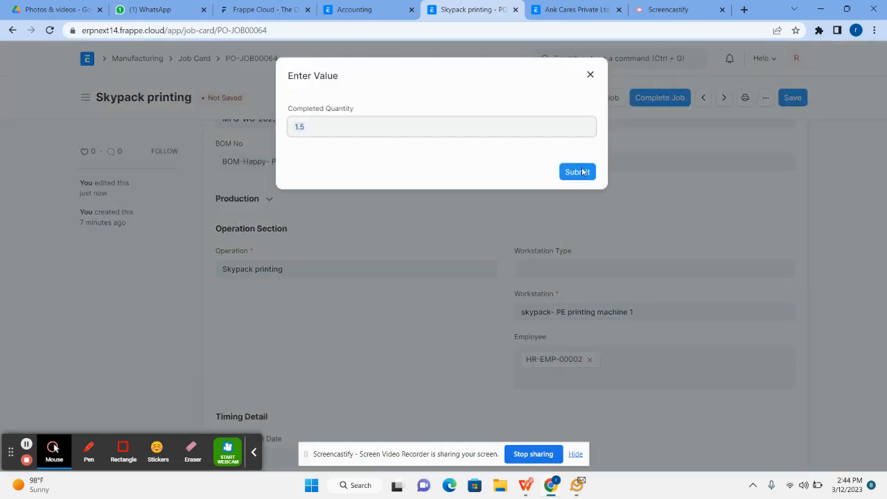
click(582, 174)
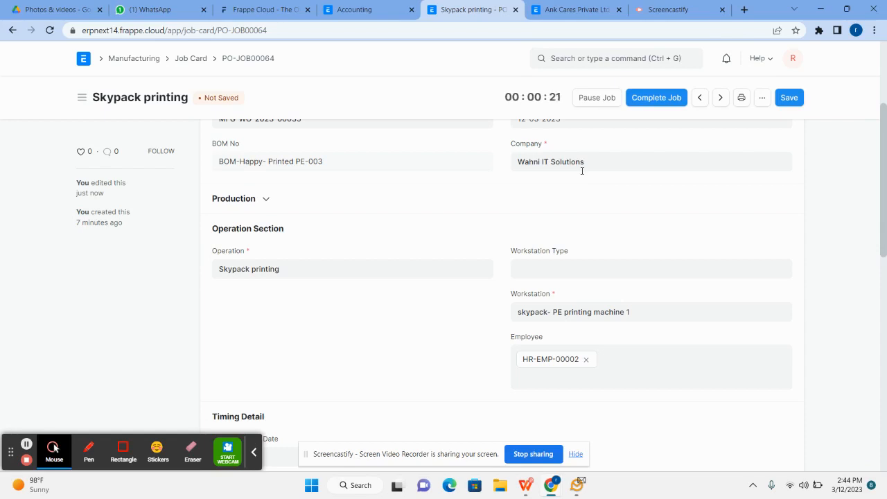
scroll(710, 215, up, 3)
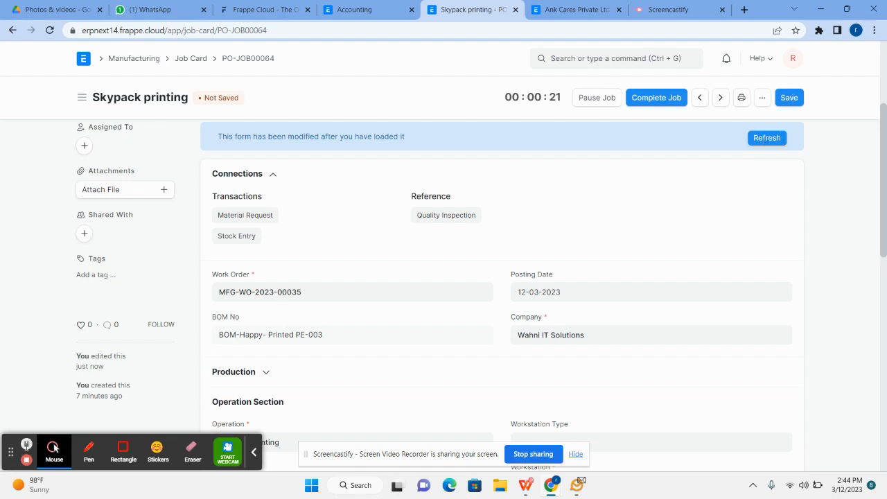
scroll(347, 403, down, 4)
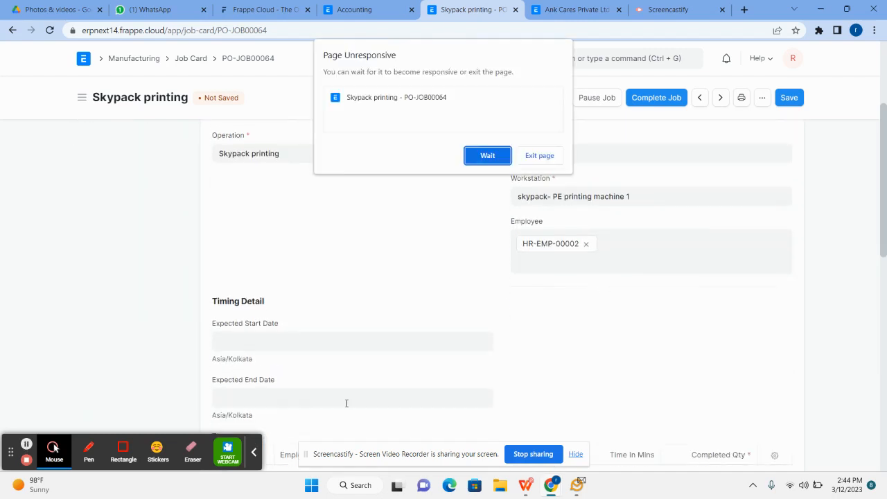
click(488, 157)
click(490, 156)
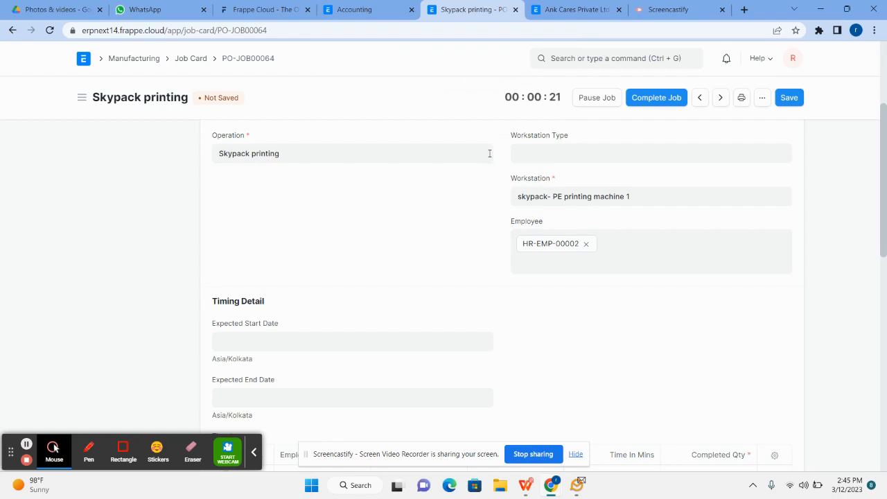
click(666, 10)
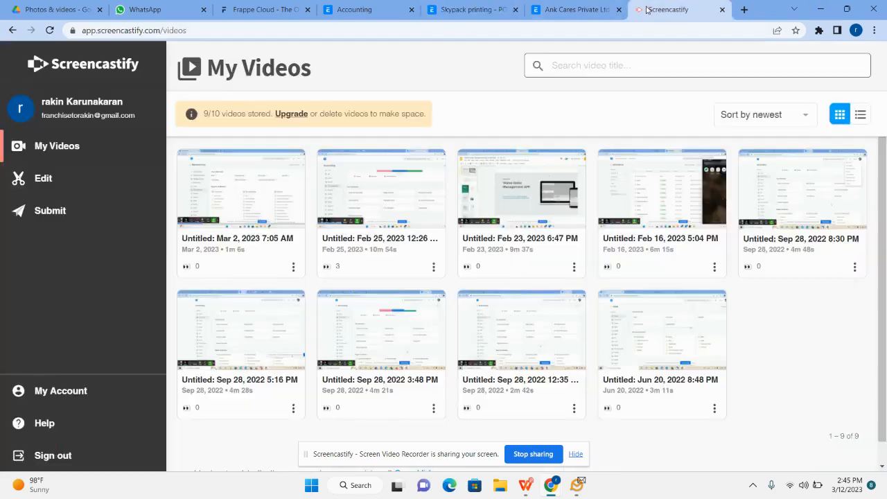
click(605, 7)
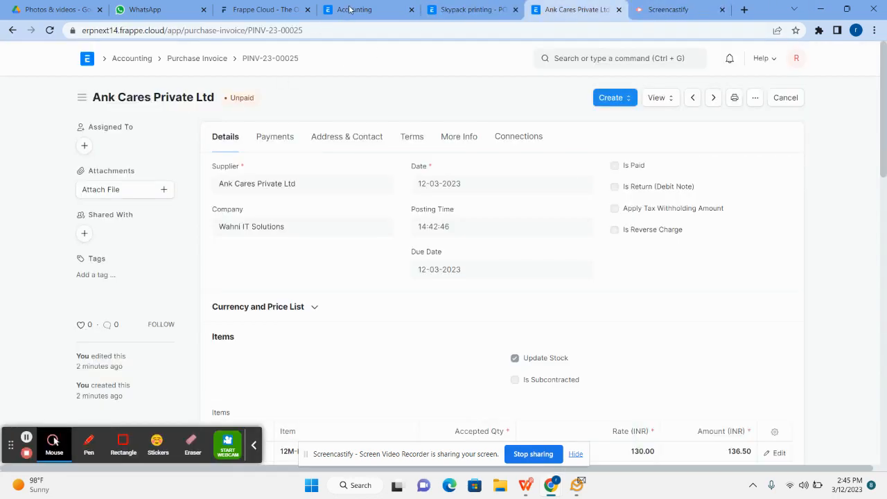
click(281, 9)
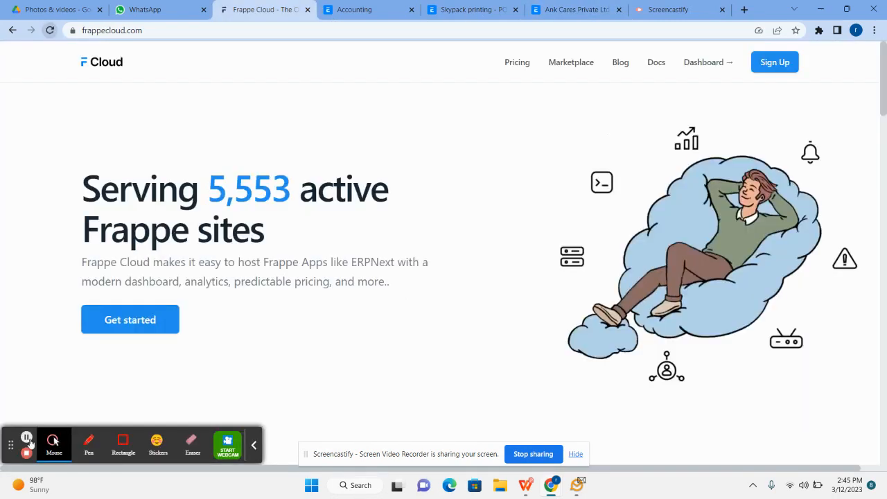
click(26, 439)
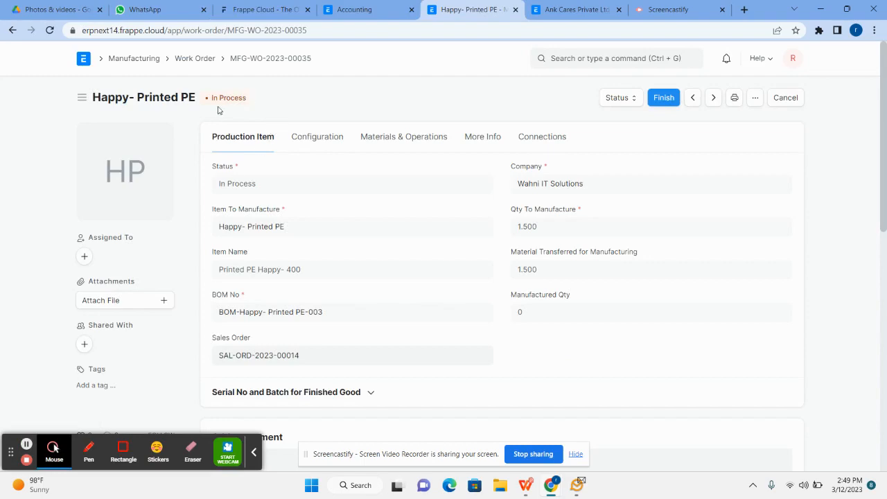
Finish the Happy- Printed PE work order for a quantity of 1.5 and review the items in the new Manufacture stock entry.
click(666, 97)
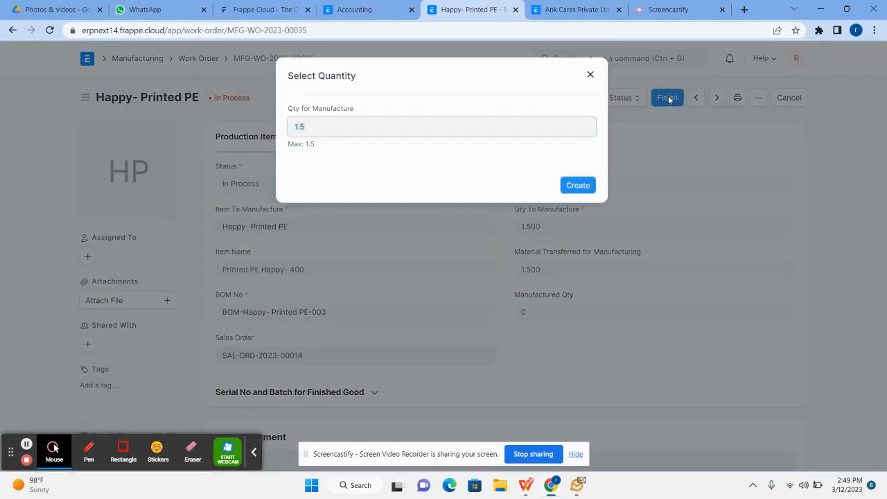
click(574, 185)
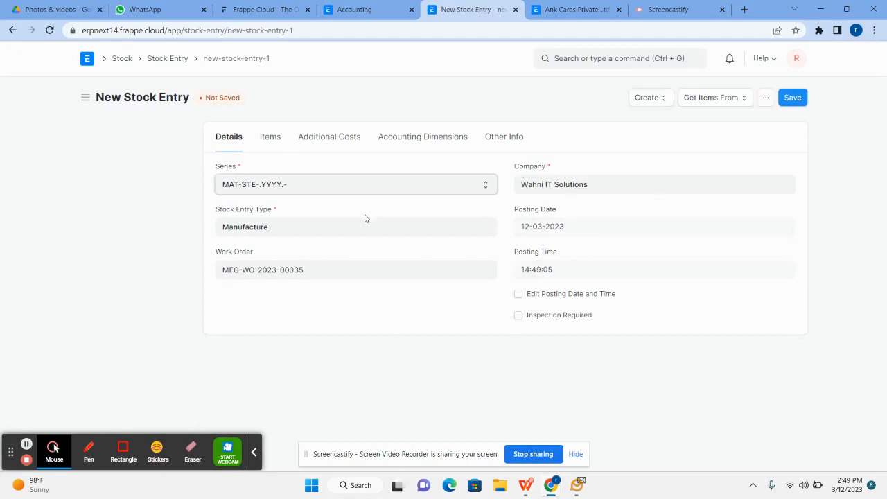
click(274, 142)
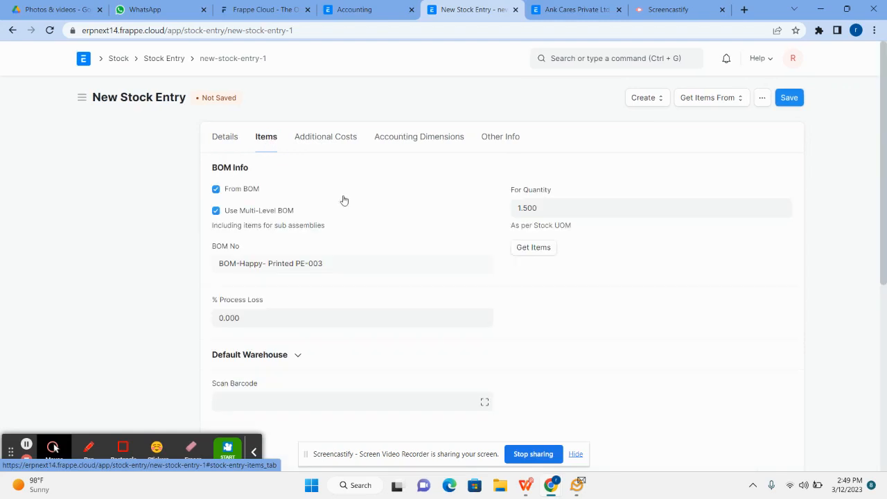
scroll(366, 232, down, 5)
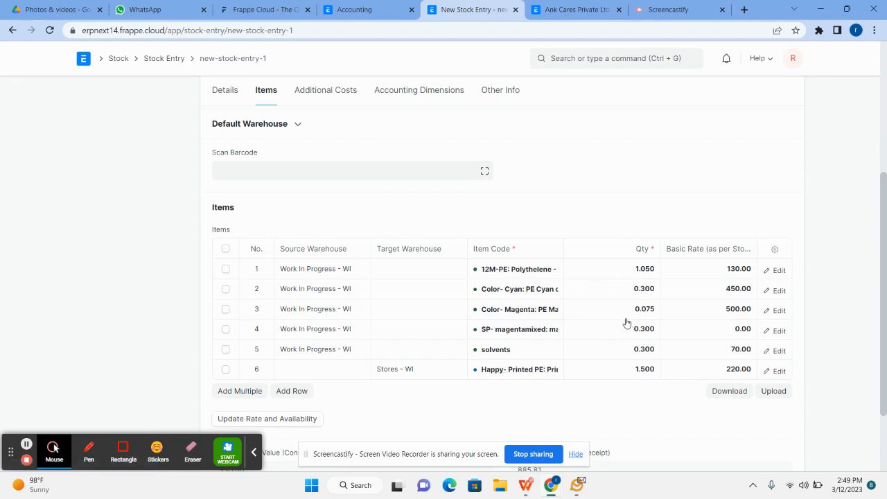
scroll(627, 323, up, 3)
Save and permanently submit the Manufacture stock entry.
click(798, 101)
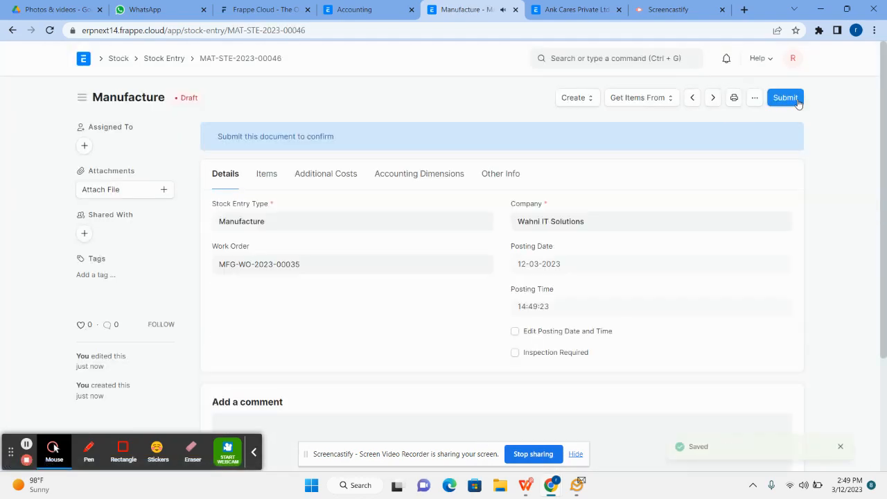
click(797, 100)
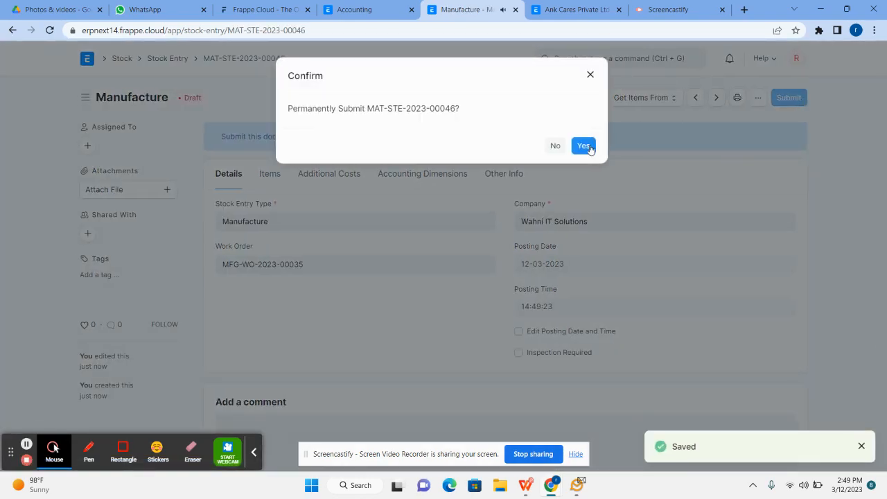
click(584, 146)
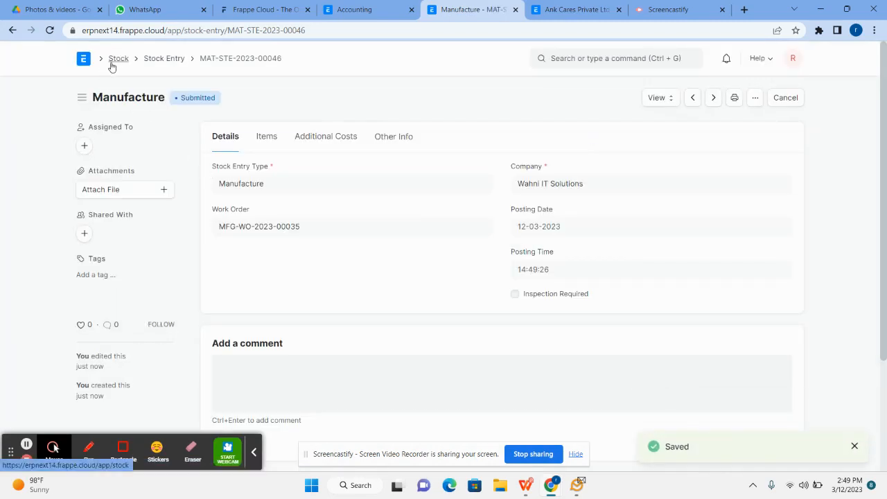
Open the DE WESTERN FOOD PRODUCTS LLP sales order with delivery date 16-03-2023 from Selling's sales orders.
click(393, 10)
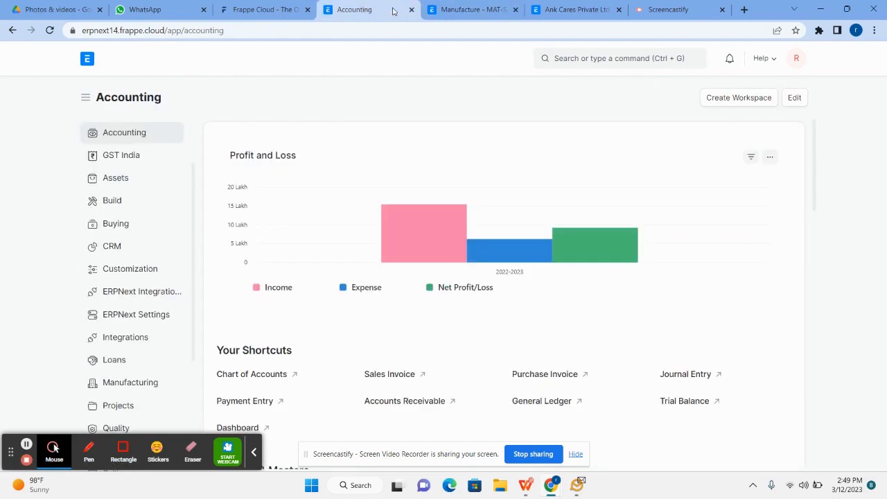
scroll(149, 283, down, 3)
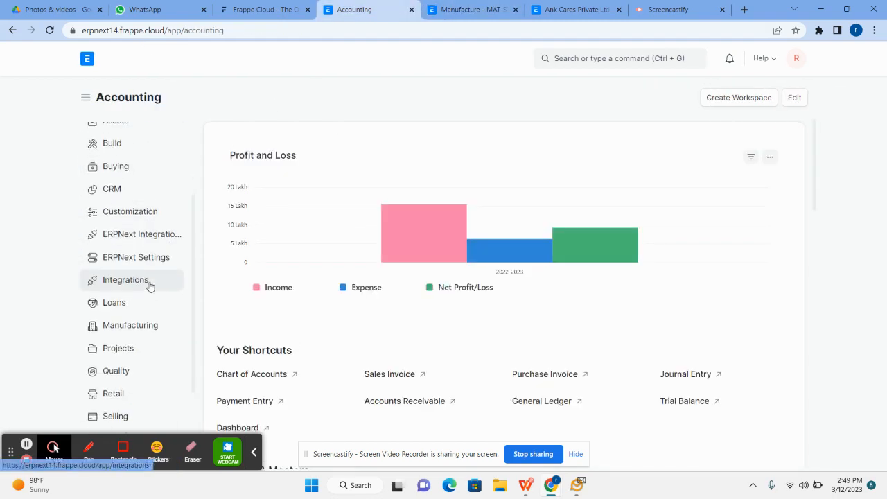
click(140, 358)
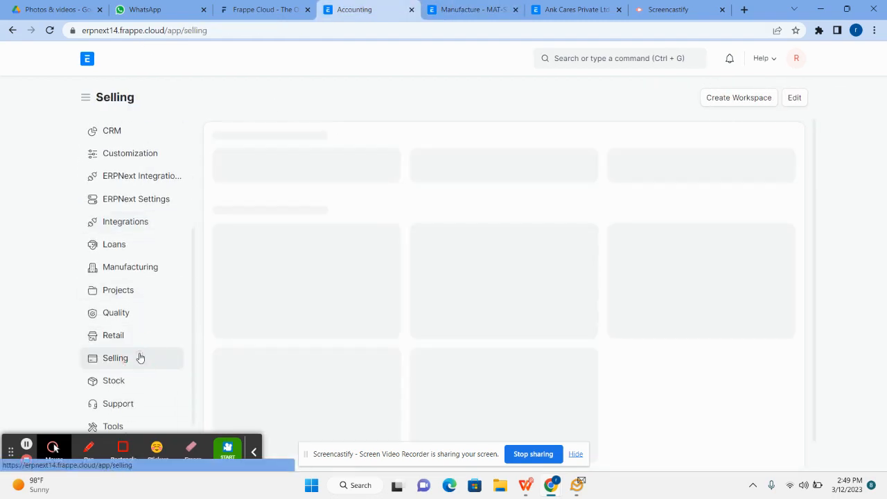
scroll(541, 285, down, 2)
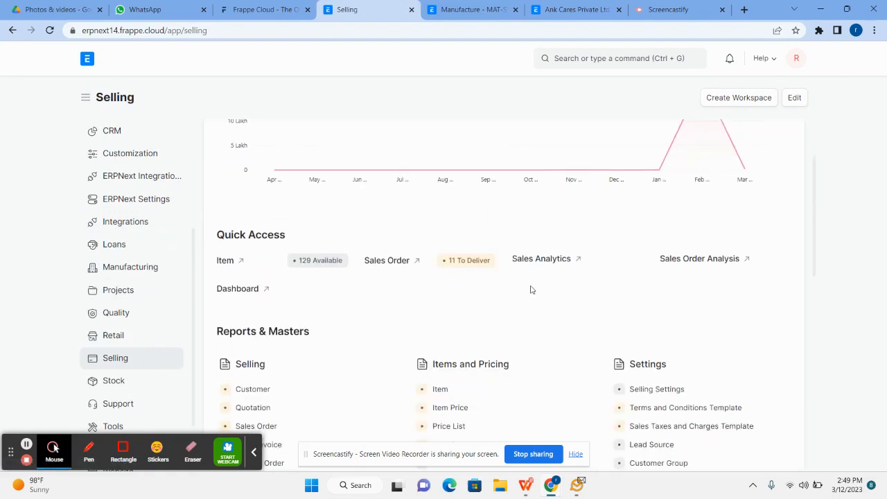
click(401, 269)
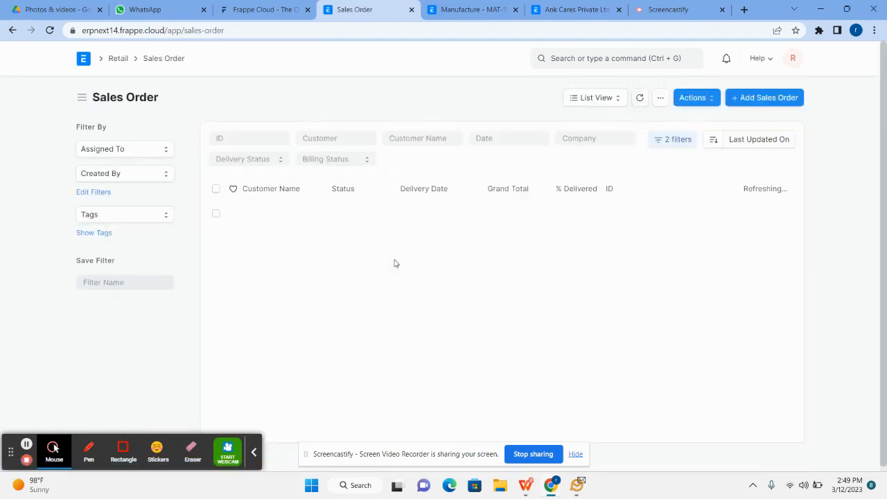
click(267, 216)
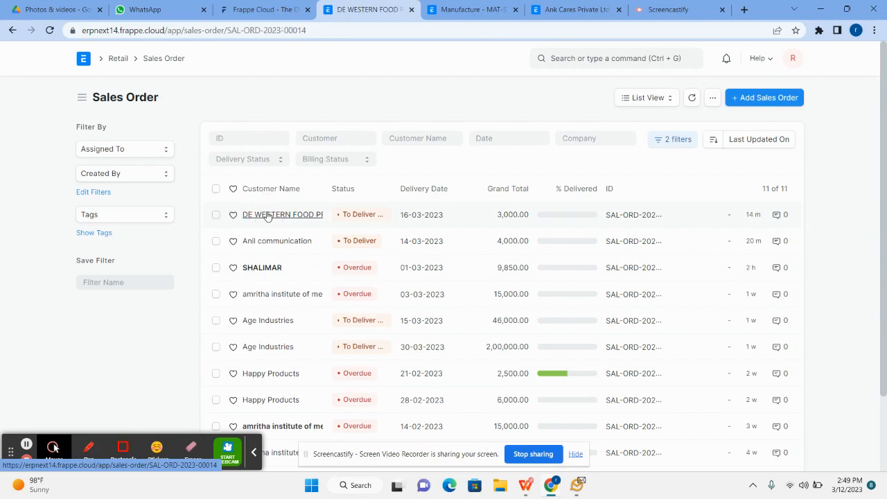
Create a sales invoice from the DE WESTERN FOOD PRODUCTS LLP sales order and review its item row.
click(655, 97)
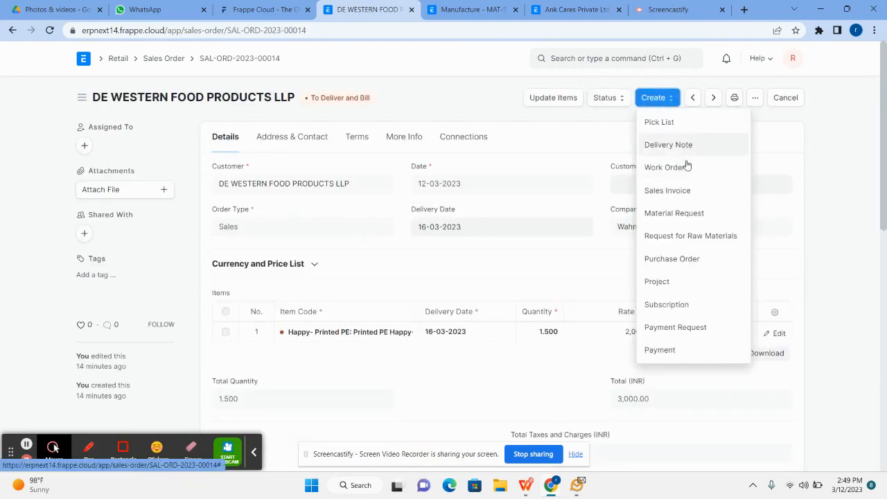
click(682, 197)
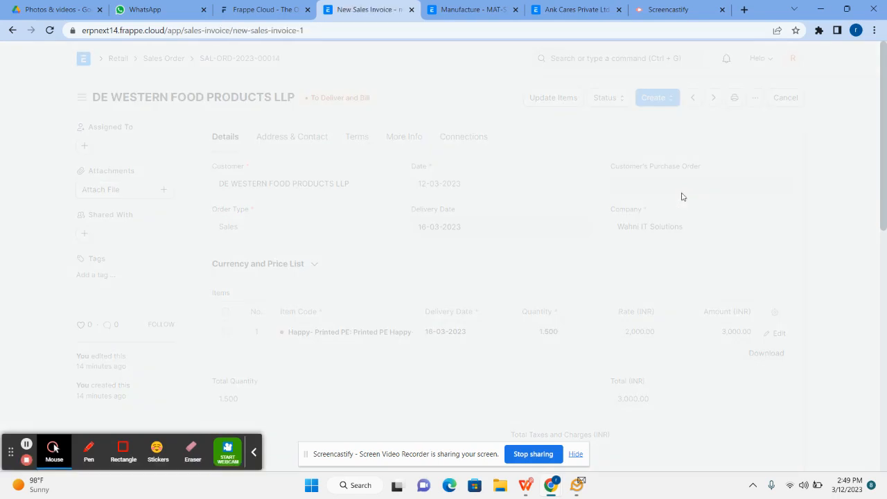
scroll(375, 264, down, 3)
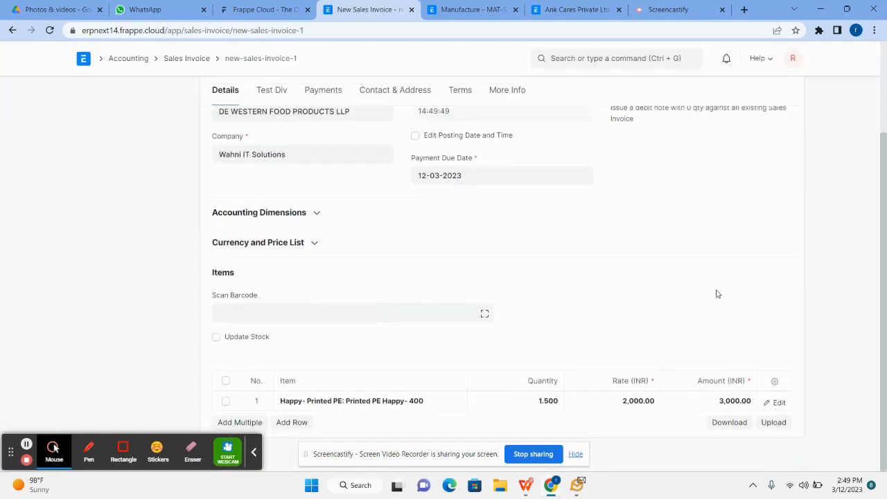
scroll(717, 294, up, 3)
Save the DE WESTERN FOOD PRODUCTS LLP sales invoice and try to submit it permanently.
click(791, 98)
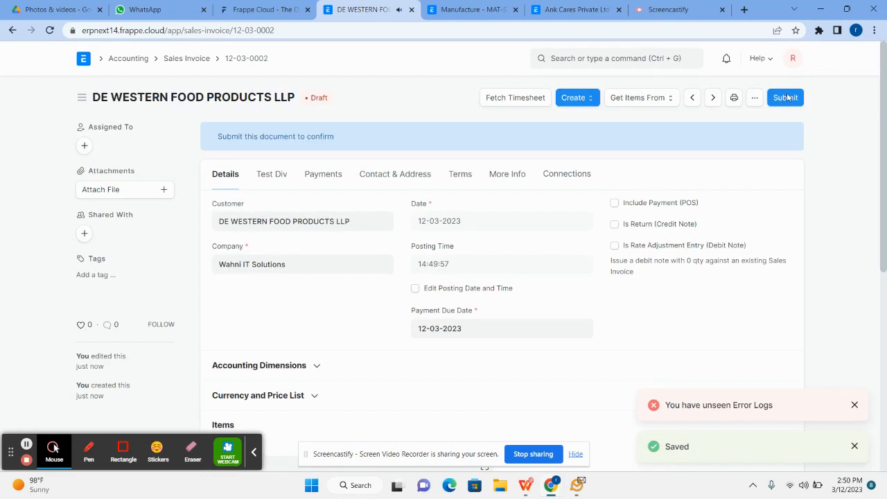
click(787, 97)
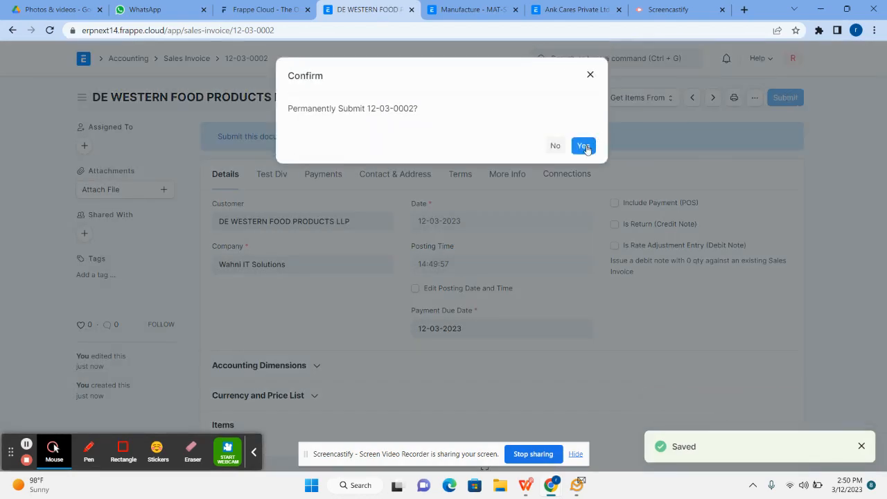
click(585, 146)
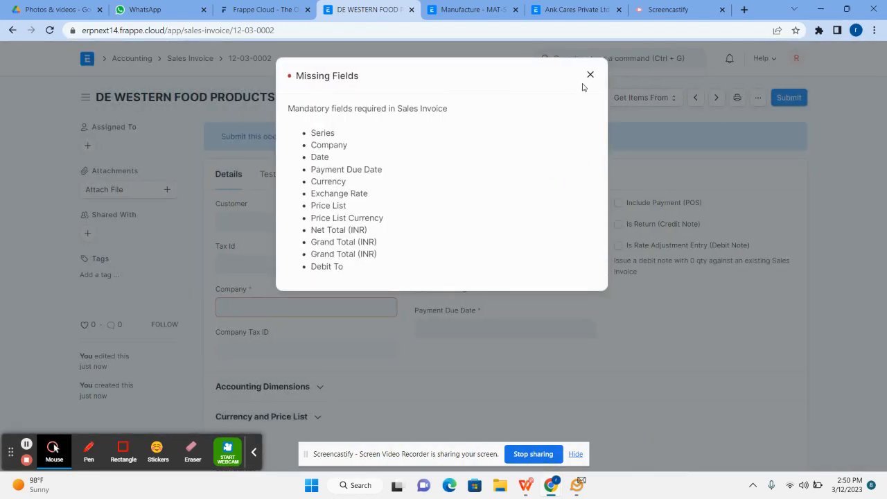
click(591, 75)
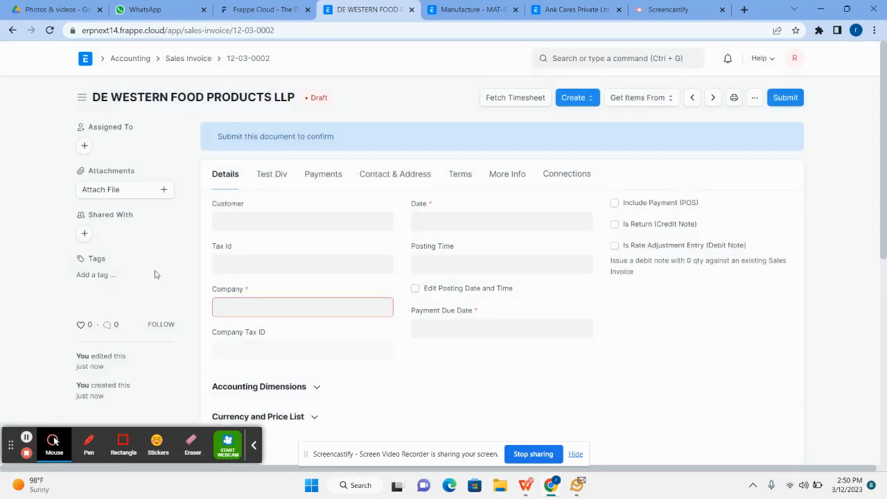
Create a delivery note from the DE WESTERN FOOD PRODUCTS LLP sales invoice and set the Happy- Printed PE quantity to 1.
click(26, 437)
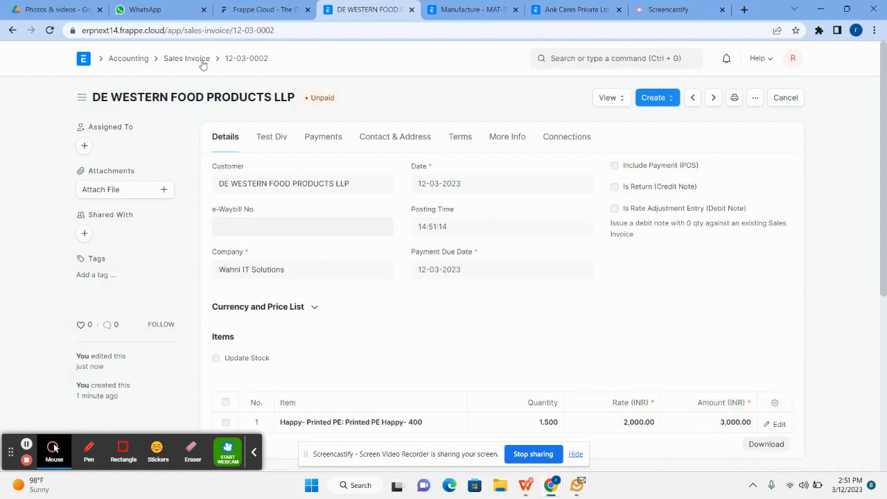
click(657, 99)
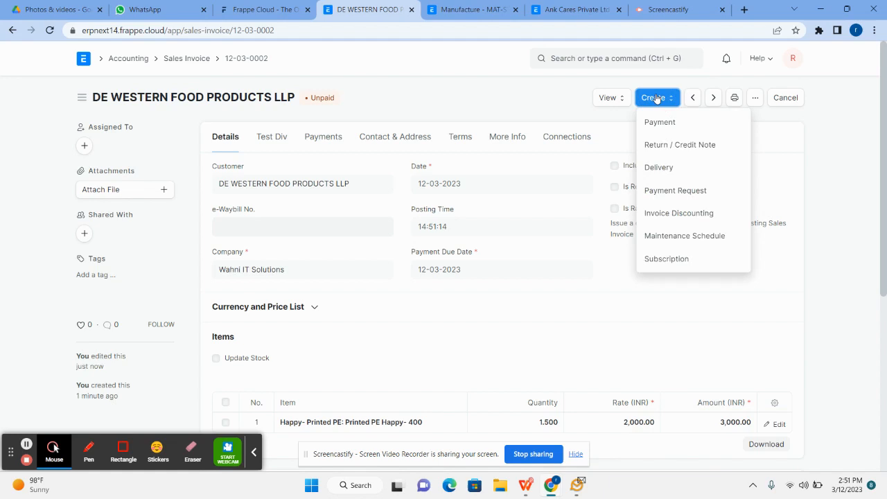
click(680, 174)
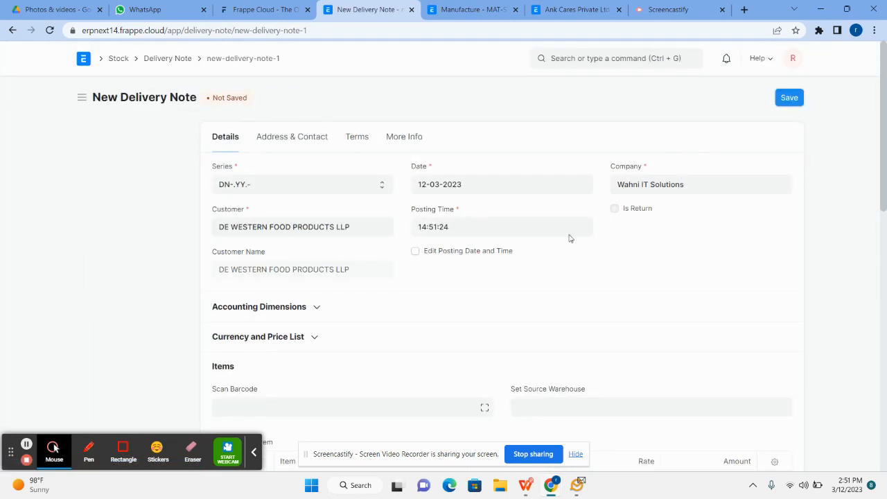
scroll(444, 251, down, 3)
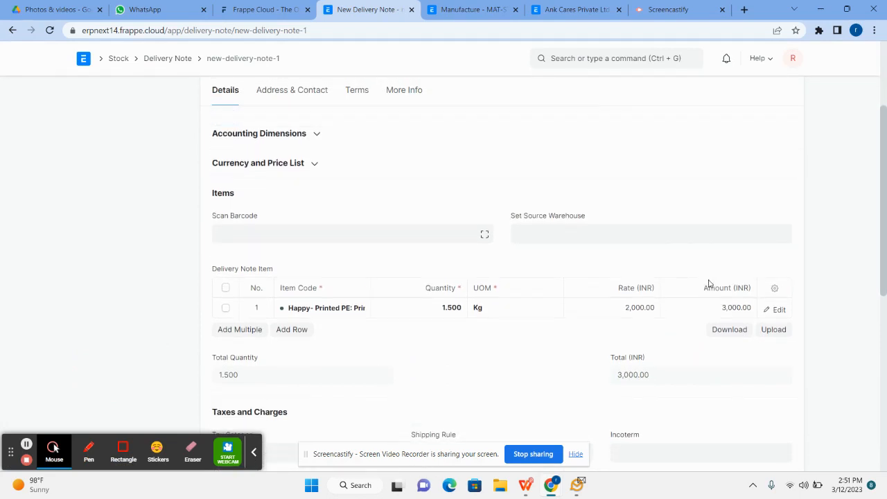
scroll(423, 395, up, 1)
click(443, 344)
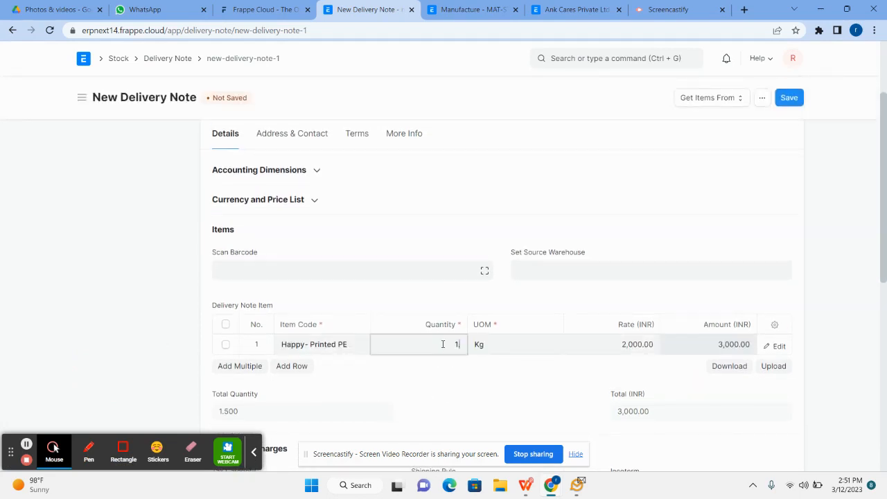
Save the DE WESTERN FOOD PRODUCTS LLP delivery note and submit it permanently.
click(789, 98)
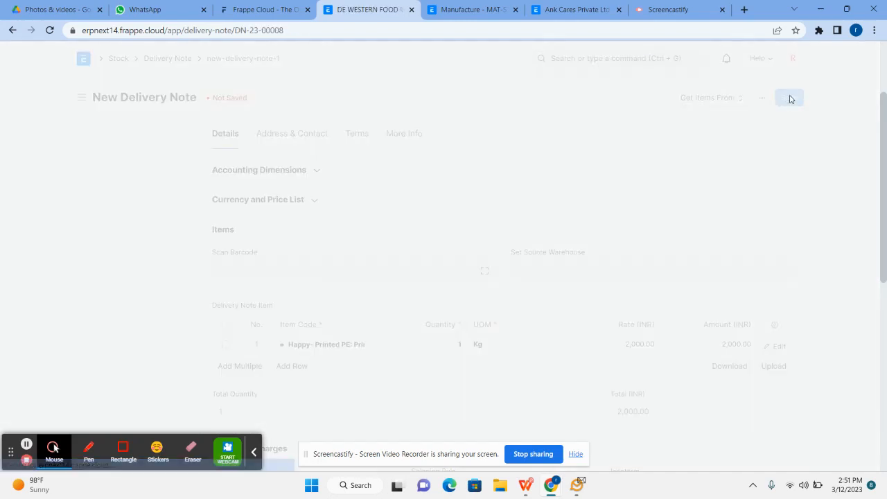
click(790, 98)
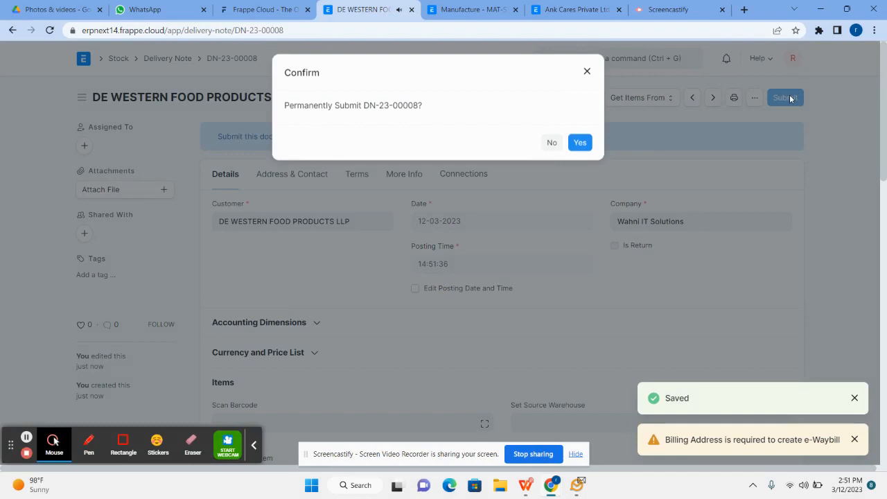
click(591, 147)
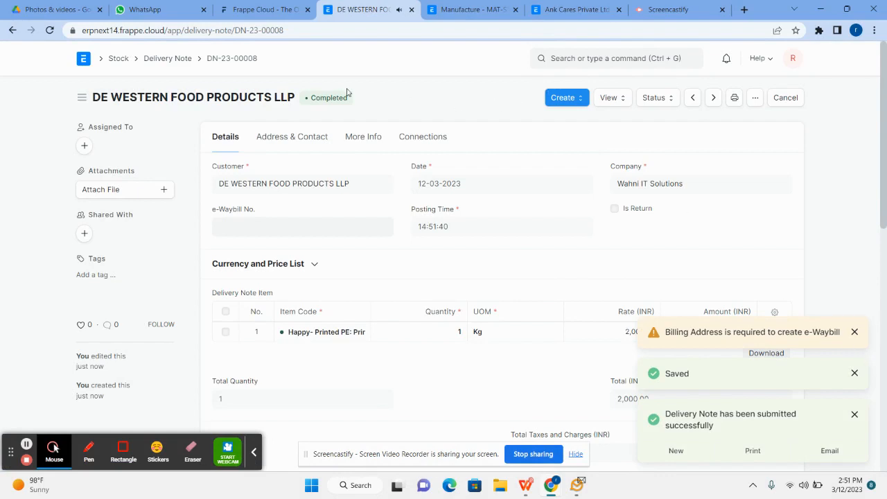
click(572, 101)
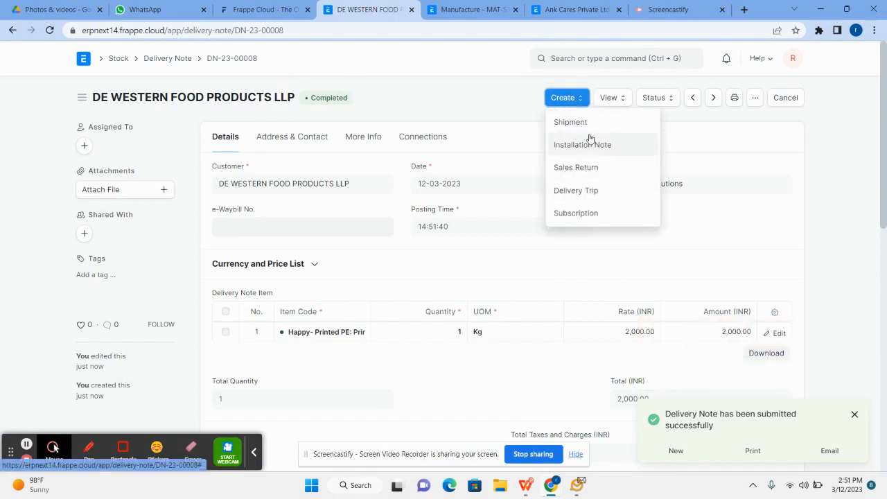
click(374, 61)
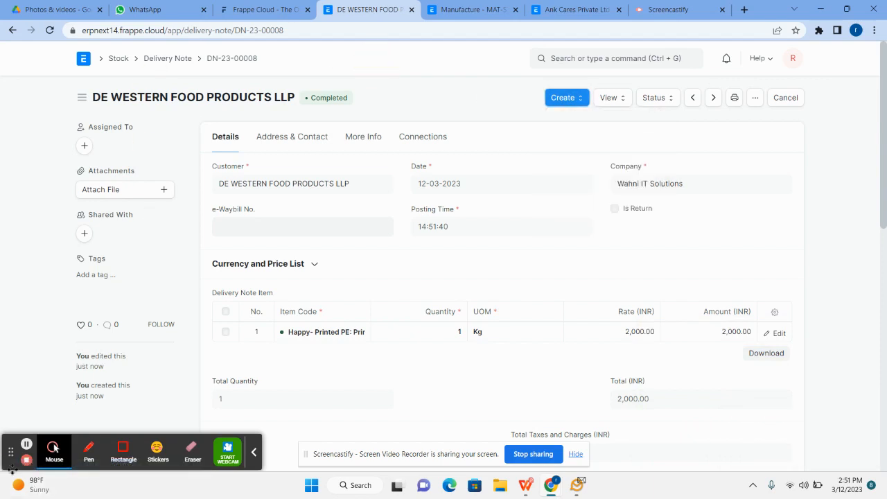
Open the sales order list from Selling and check the delivered percentage of the DE WESTERN FOOD PRODUCTS LLP order dated 16-03-2023.
click(119, 61)
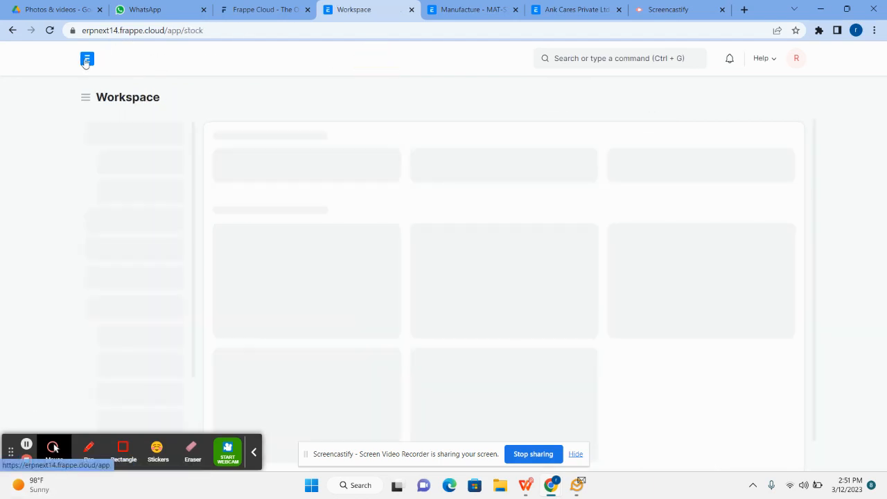
click(128, 278)
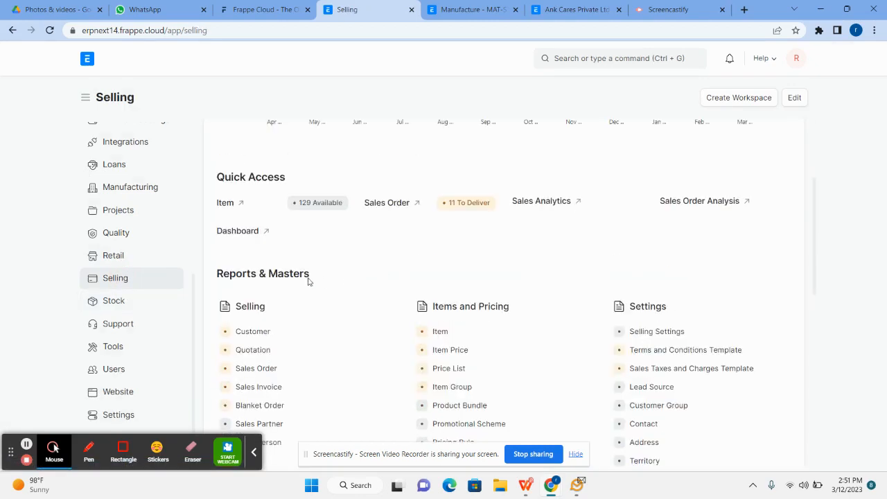
click(239, 373)
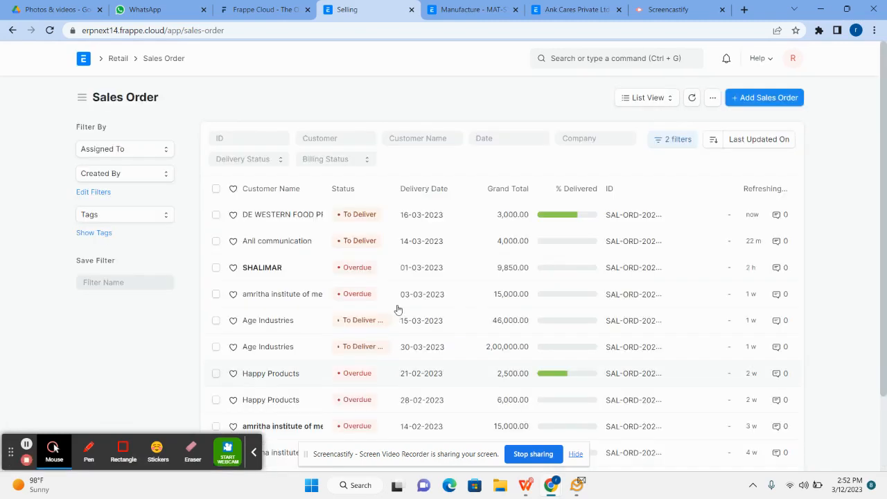
mouse_move(574, 219)
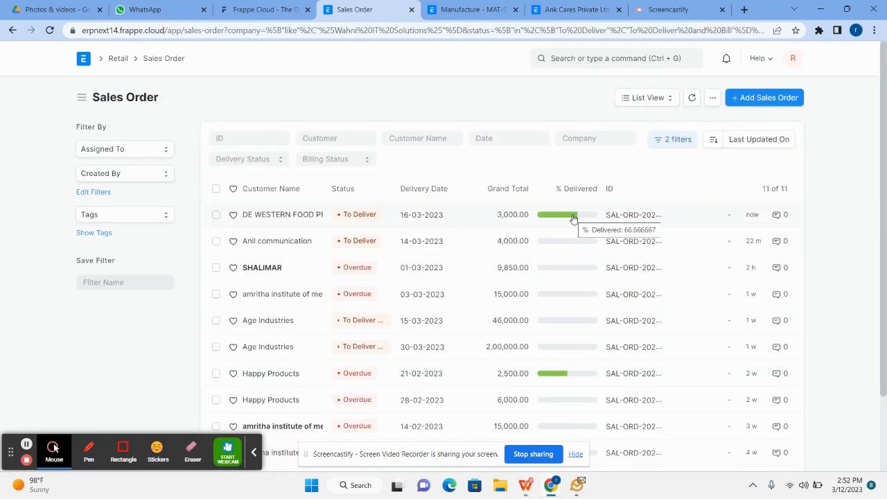